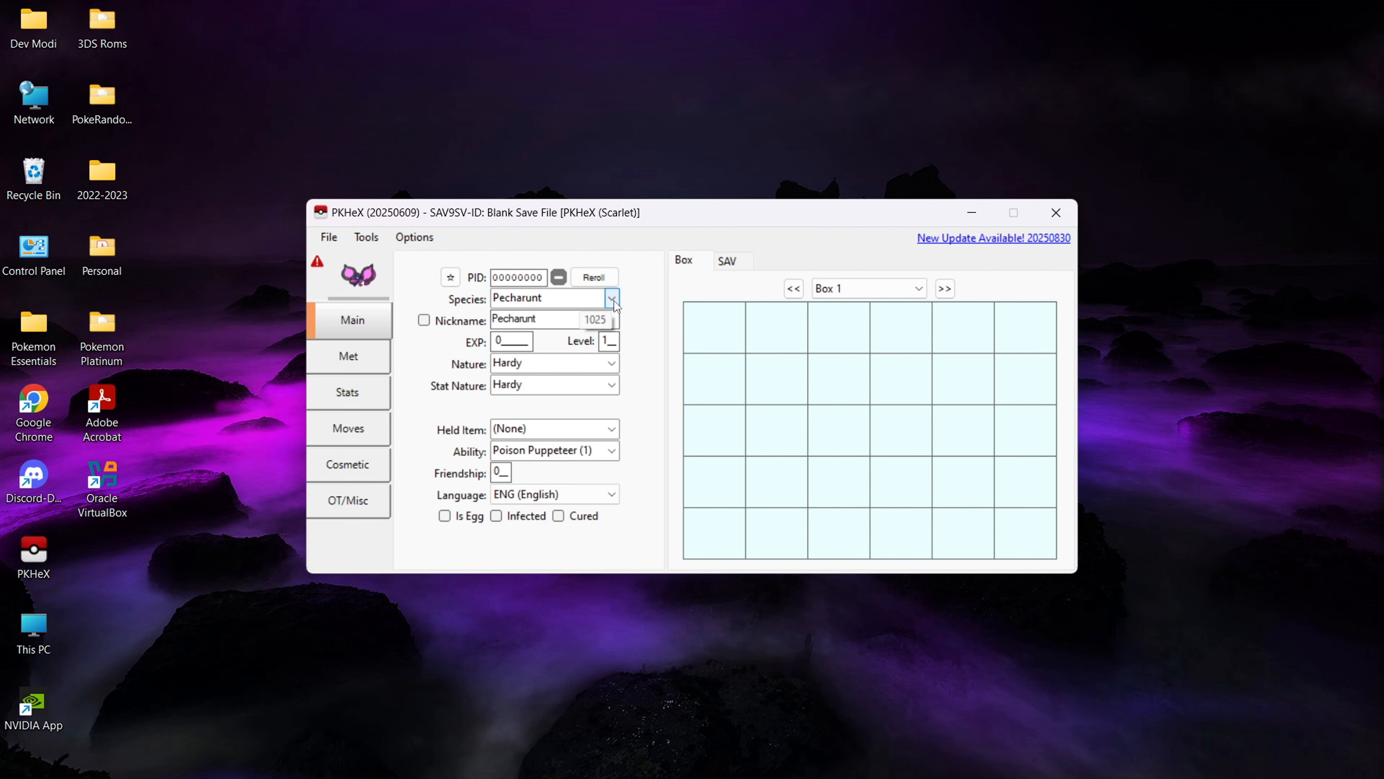
- Set the Pokémon's species to Sceptile and its nature to Modest
click(584, 299)
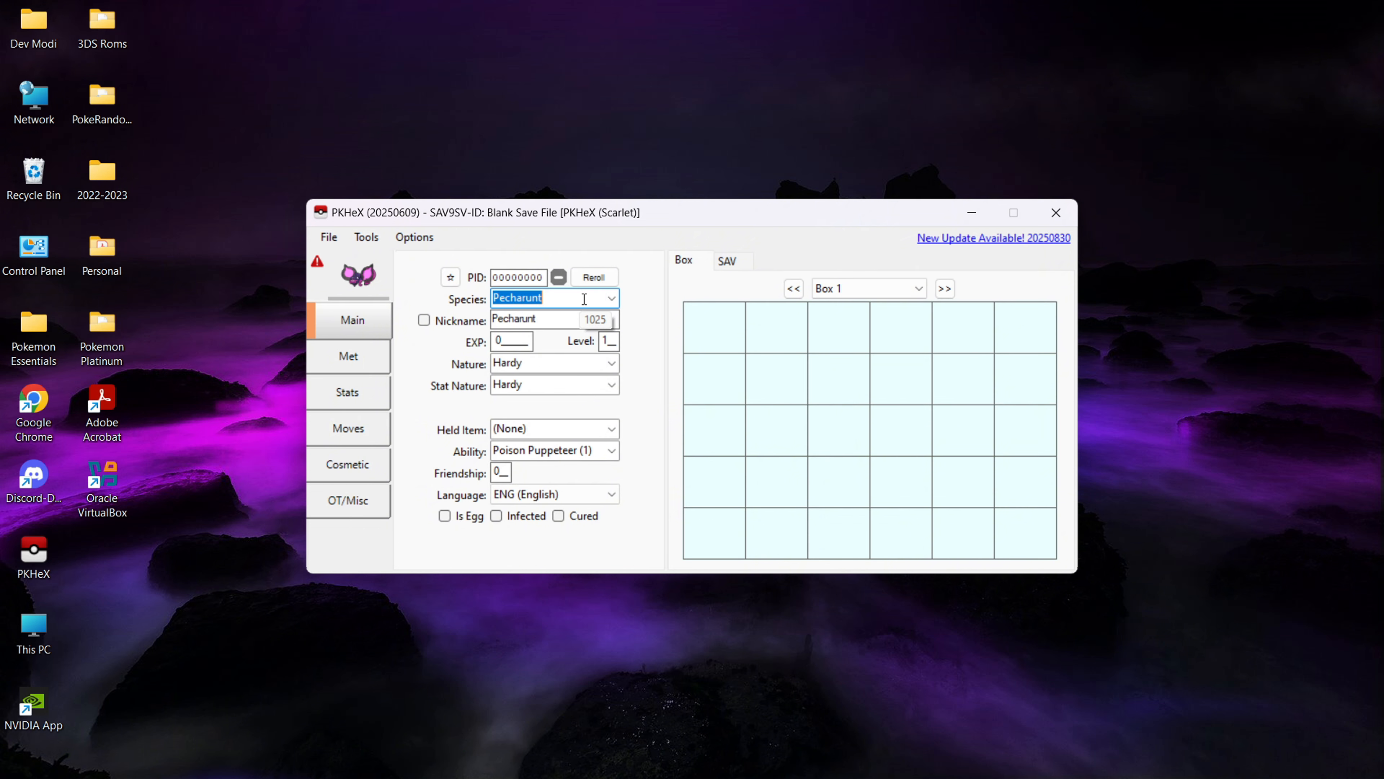
text(Sceptile)
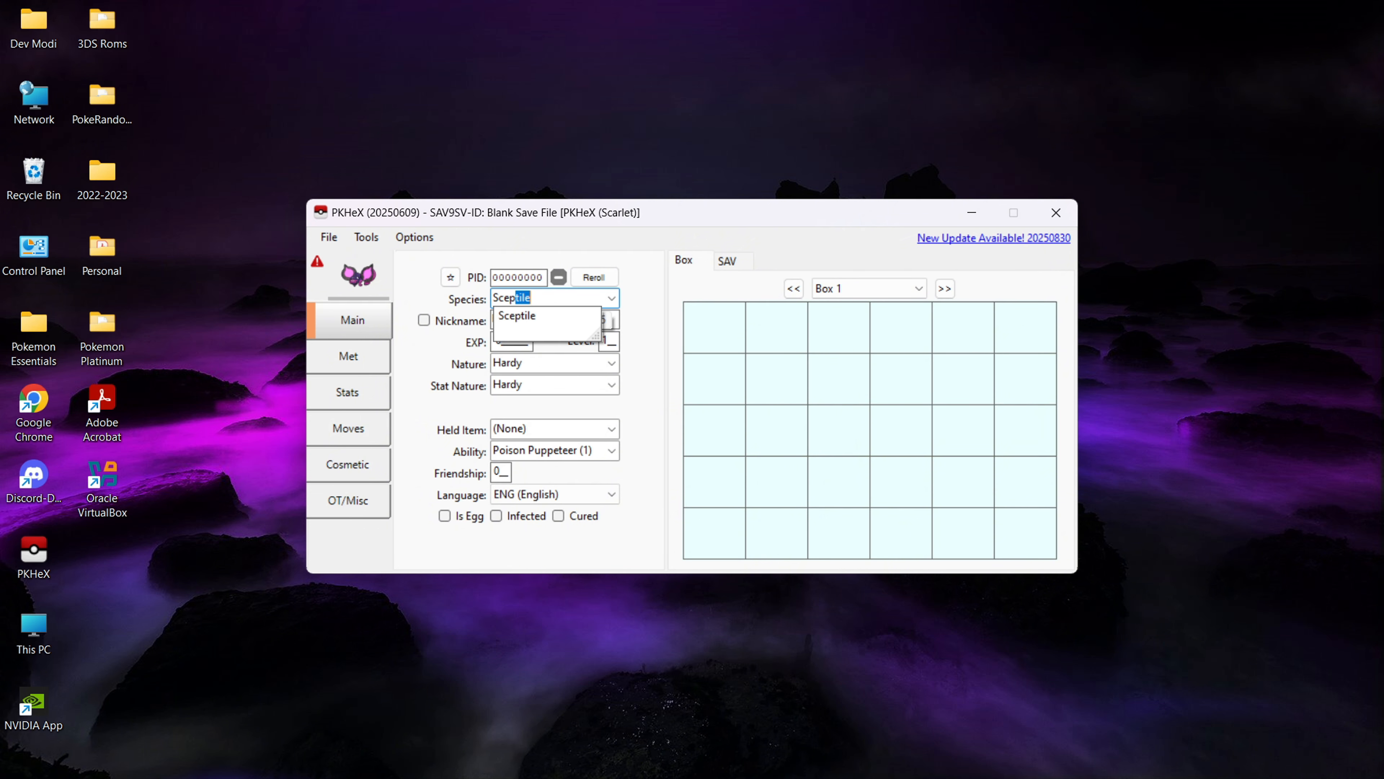
click(600, 316)
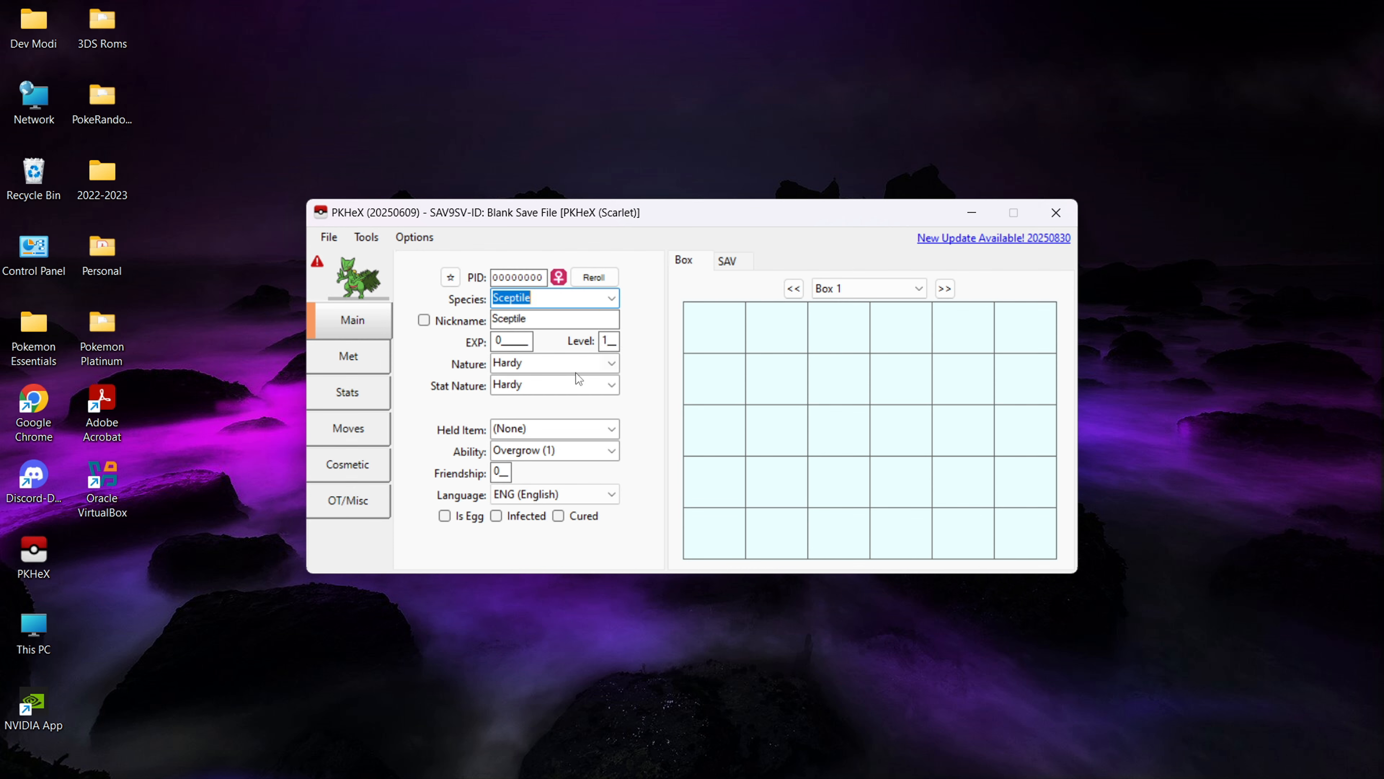
click(612, 364)
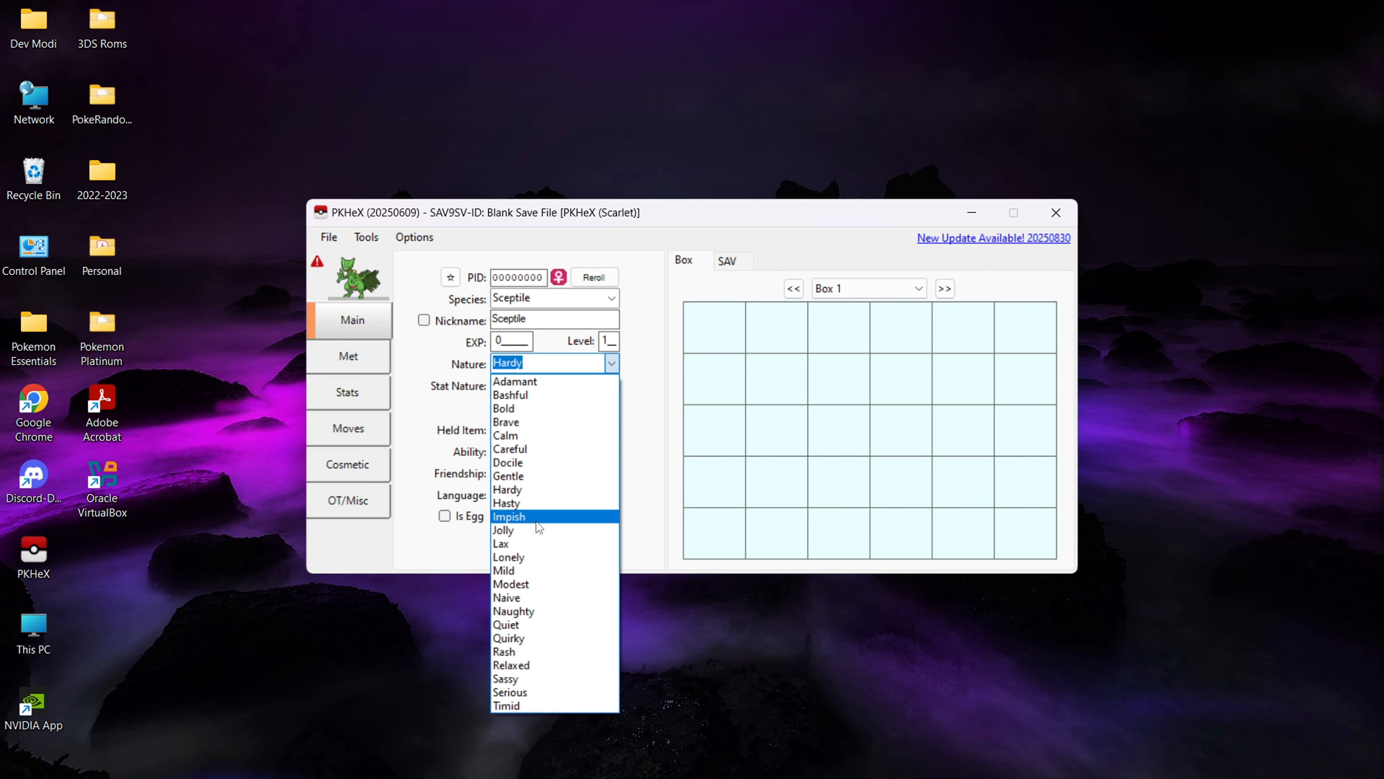
click(533, 585)
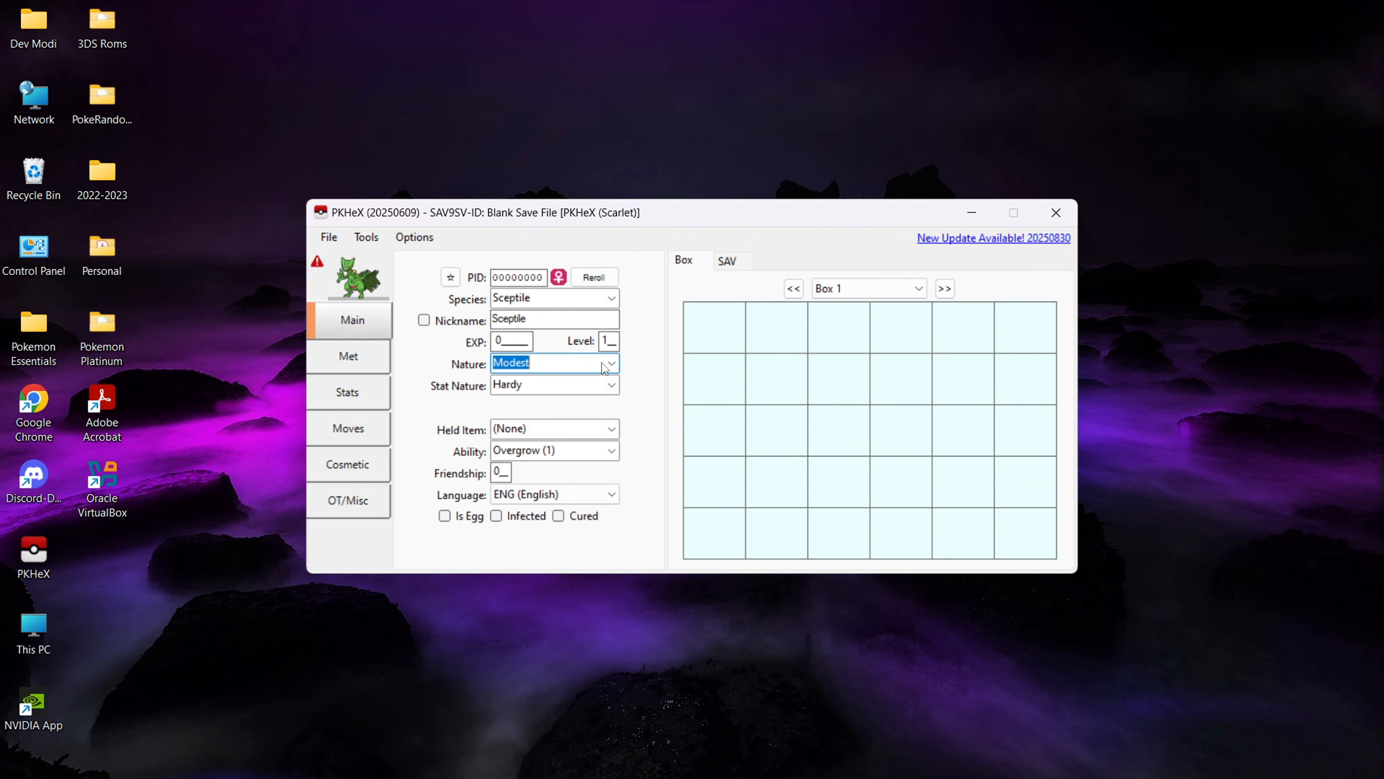
- Set Sceptile's level to 75
click(613, 343)
key(BackSpace)
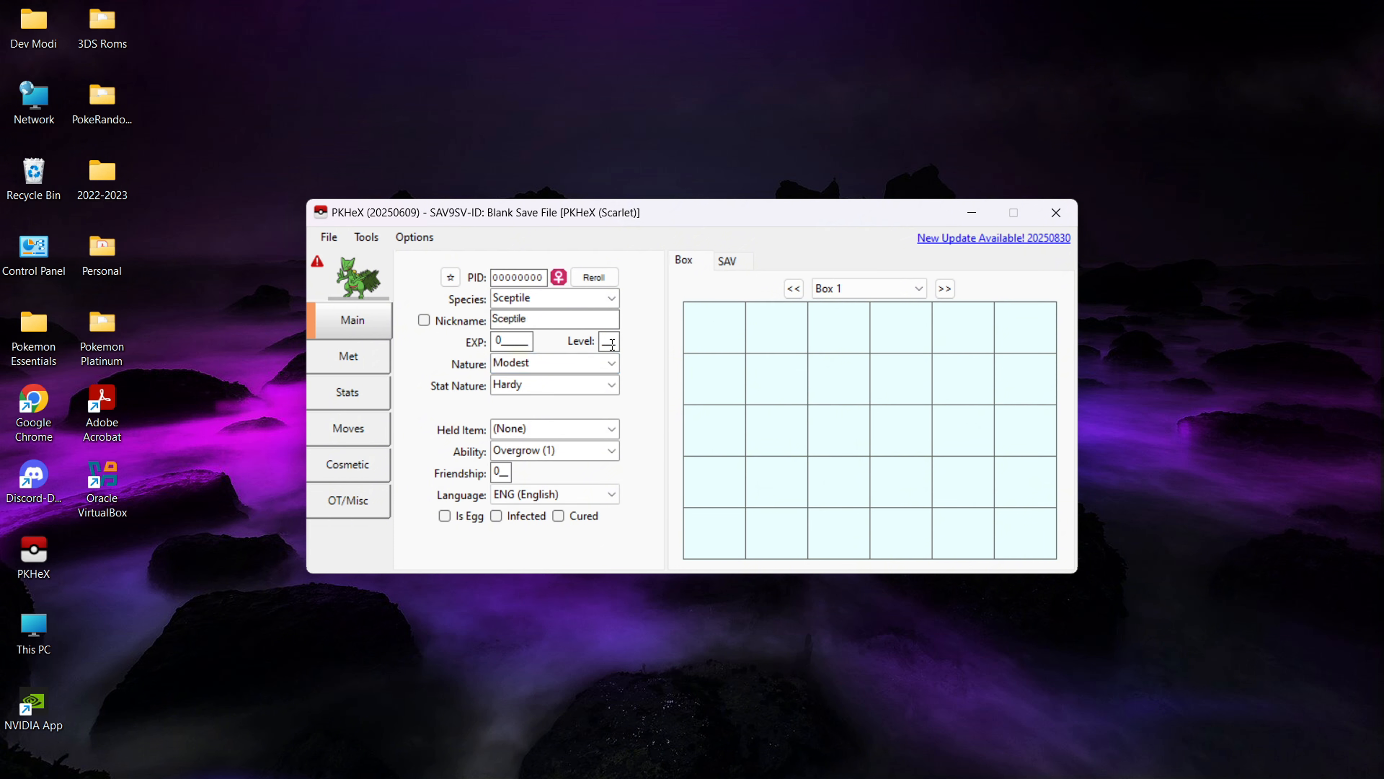
text(75)
- Give Sceptile an Ability Patch as held item and set its ability to Unburden (H)
click(595, 431)
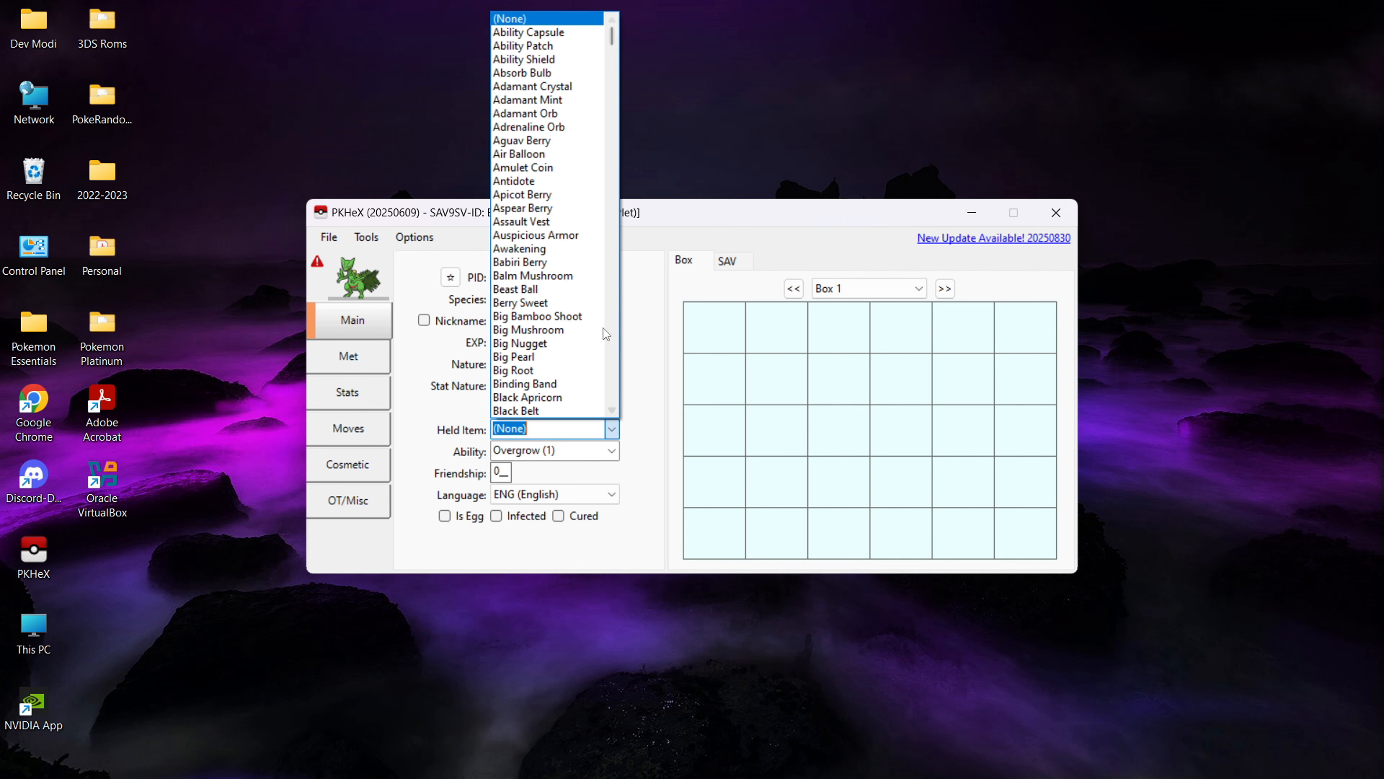
click(576, 45)
click(611, 450)
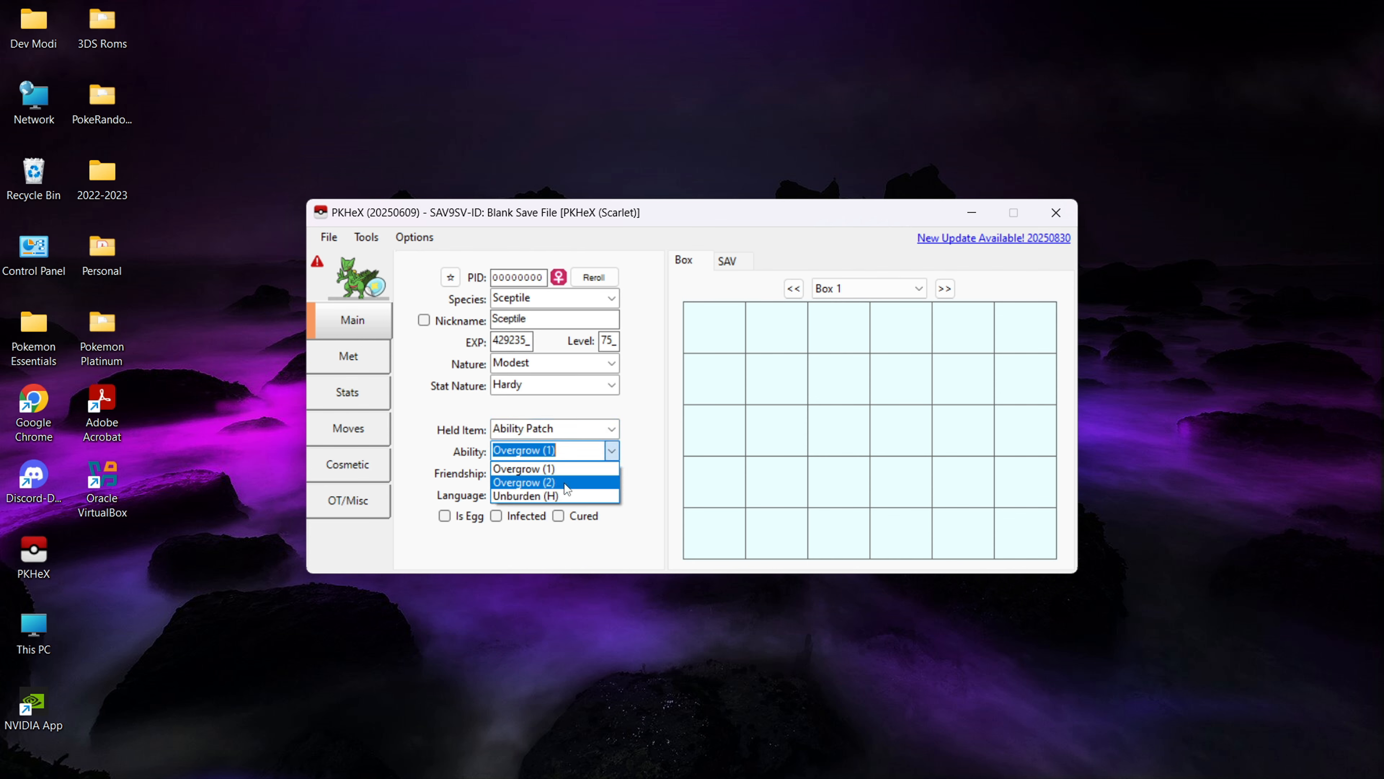
click(562, 493)
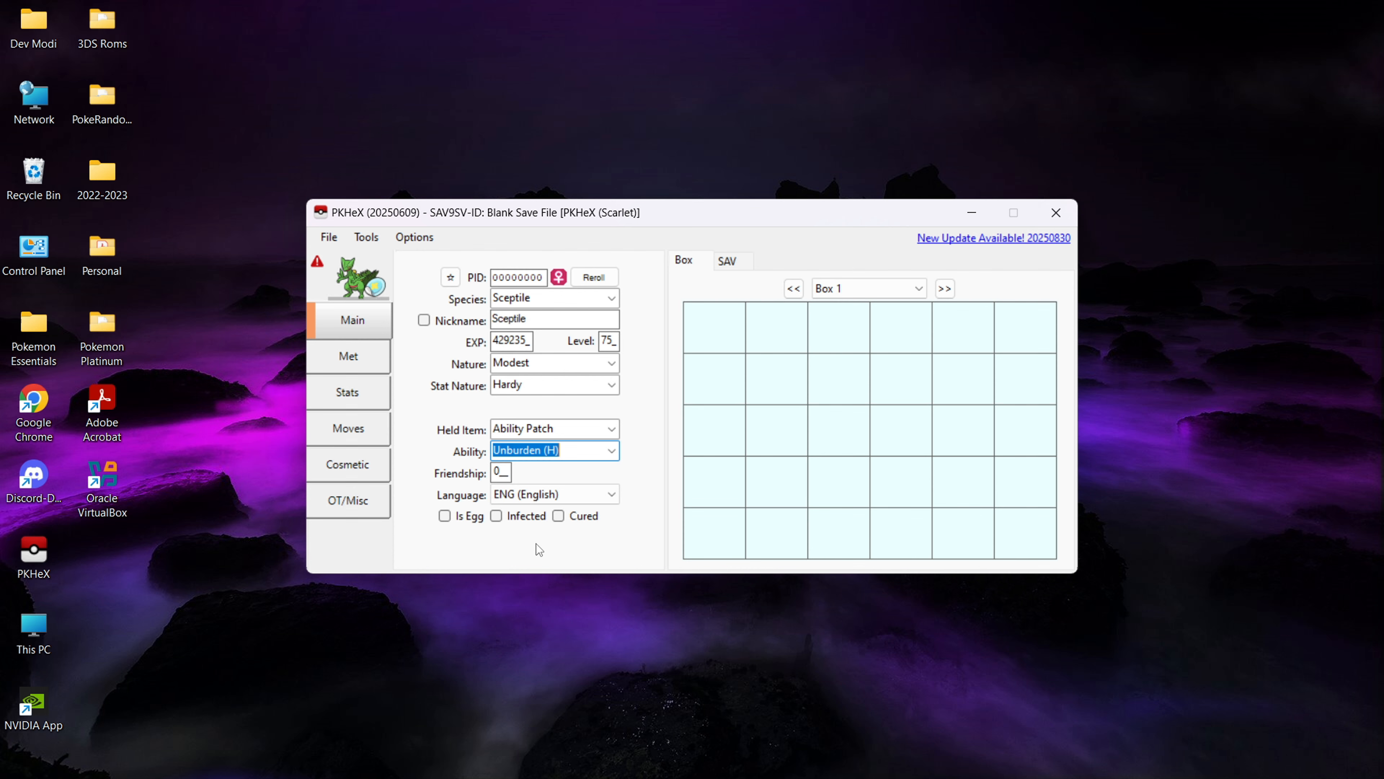
- Set the origin game to Violet in Sceptile's met details
click(367, 369)
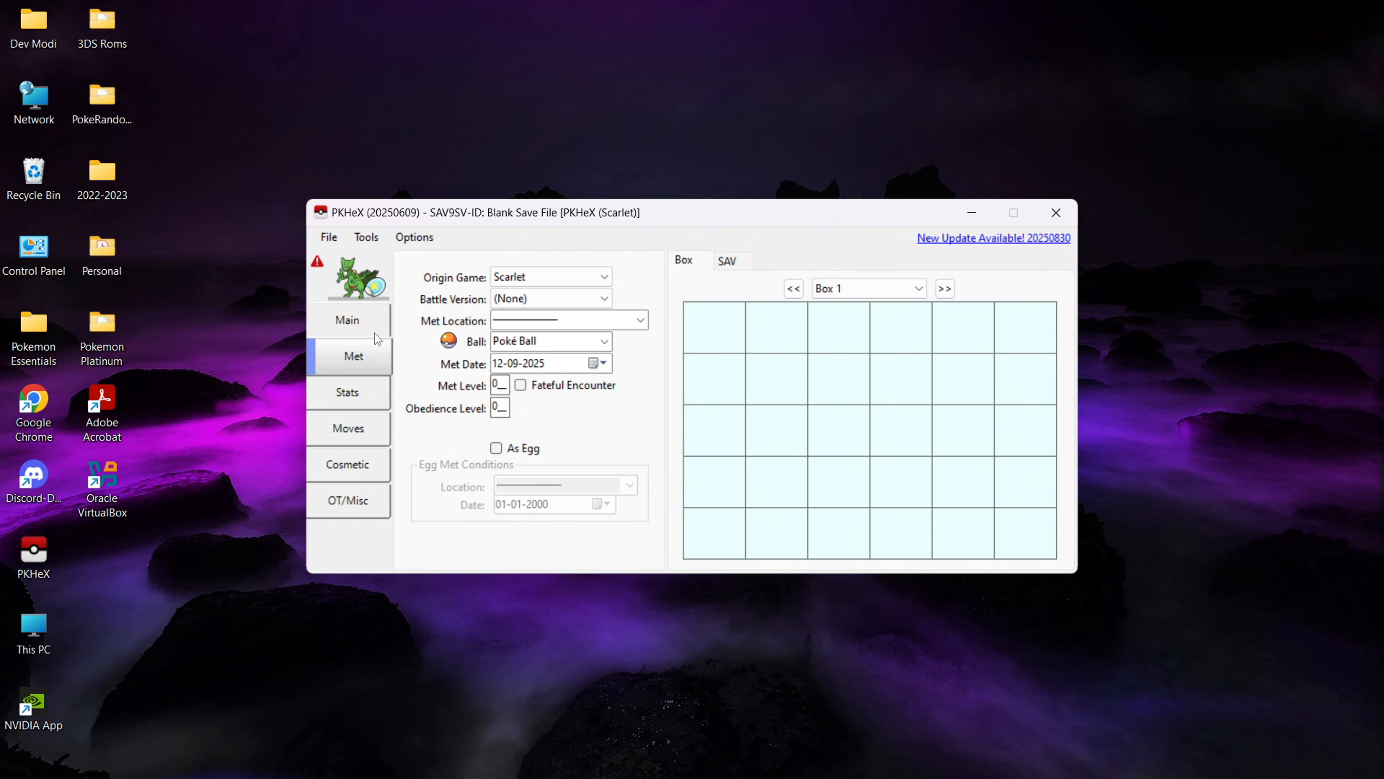
click(588, 273)
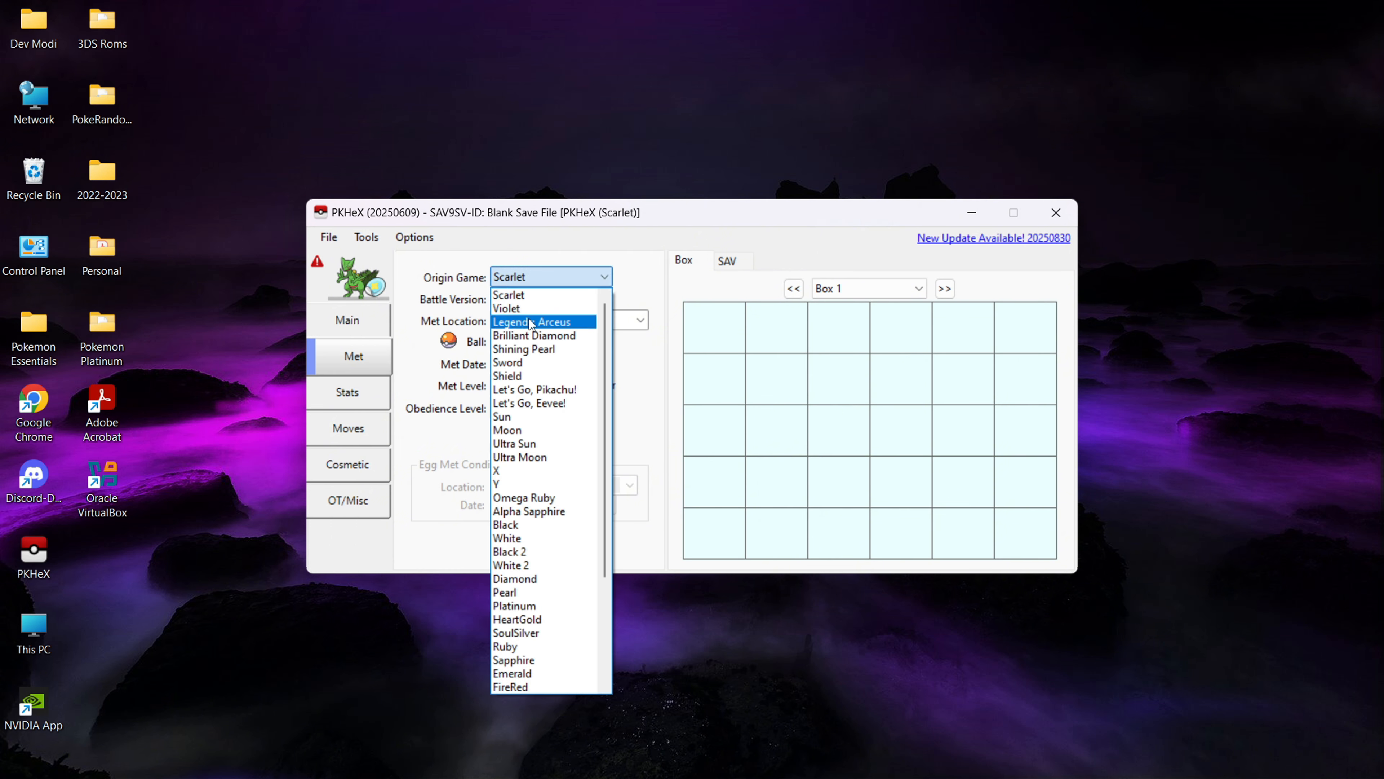
click(531, 309)
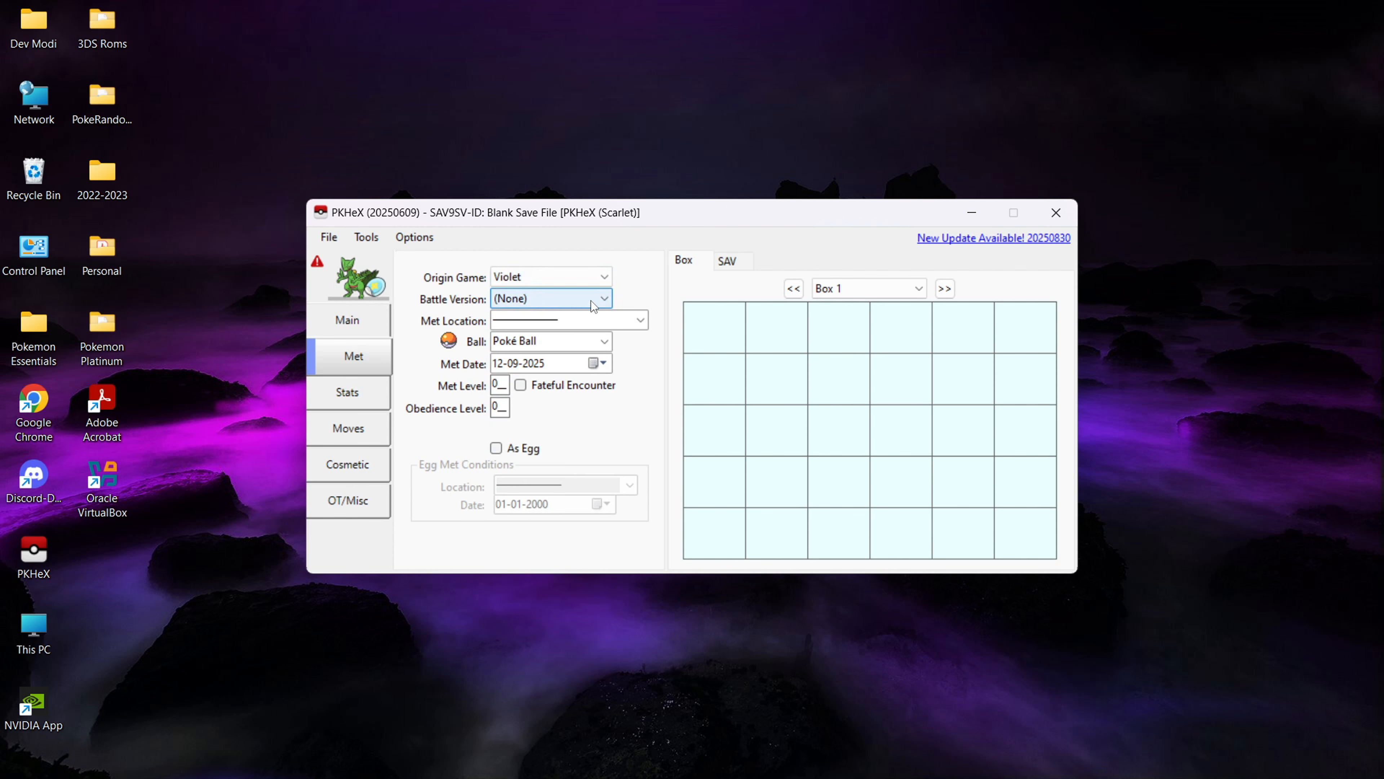
click(609, 304)
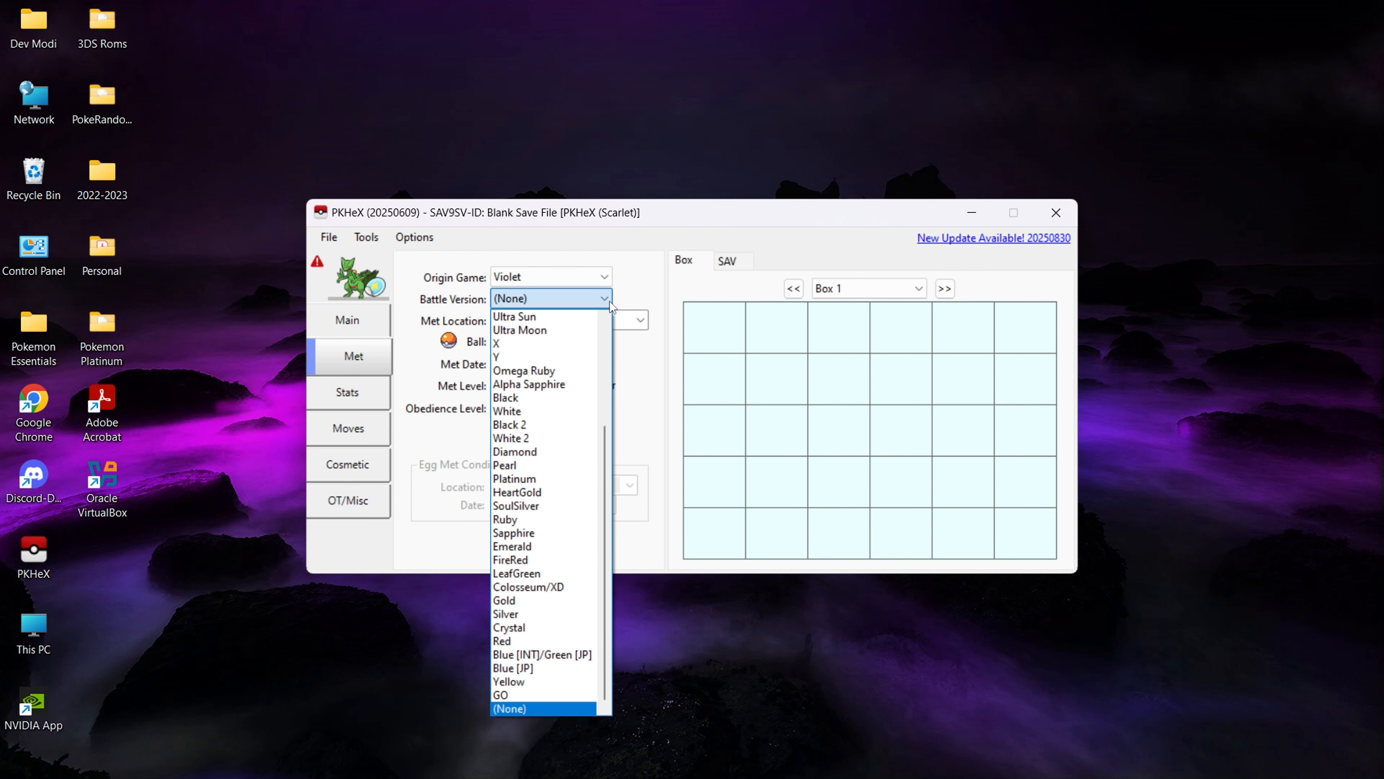
click(610, 301)
click(644, 320)
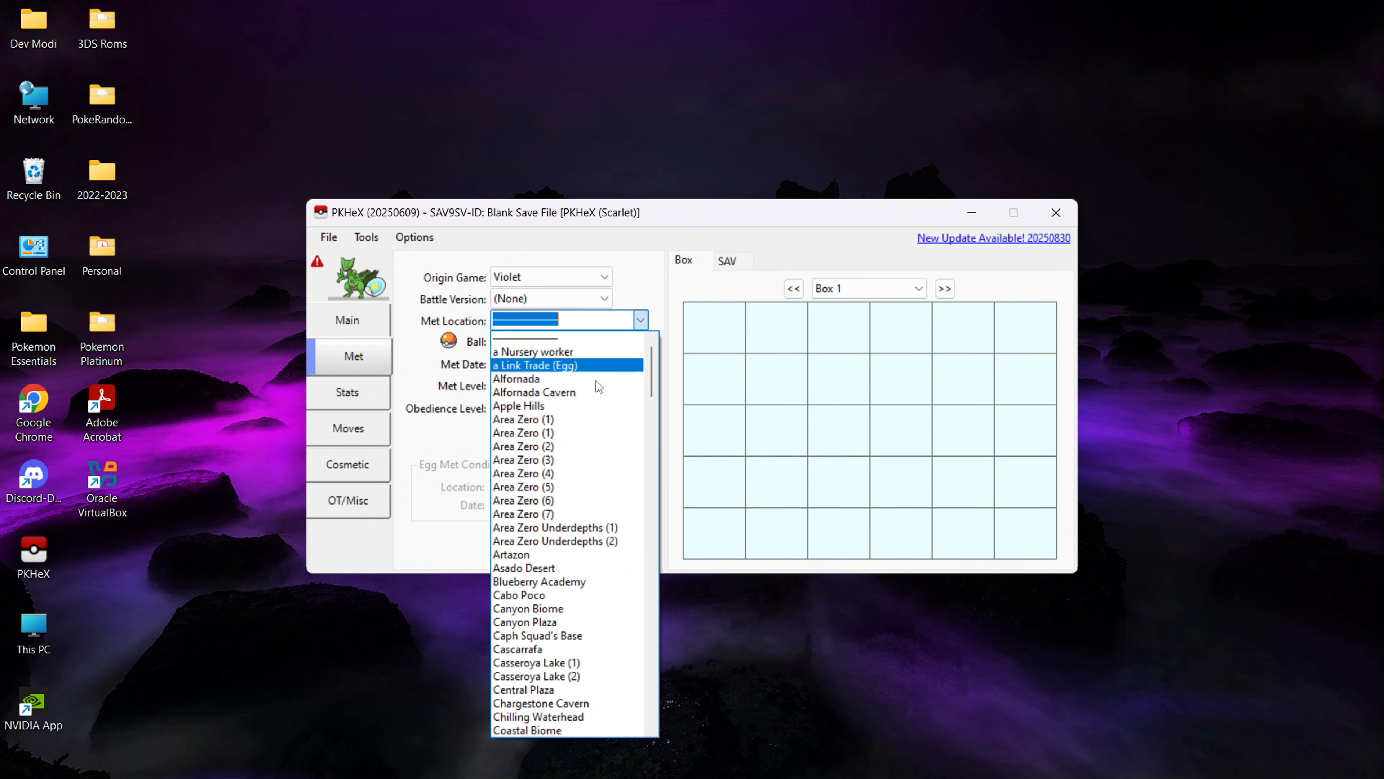
click(647, 327)
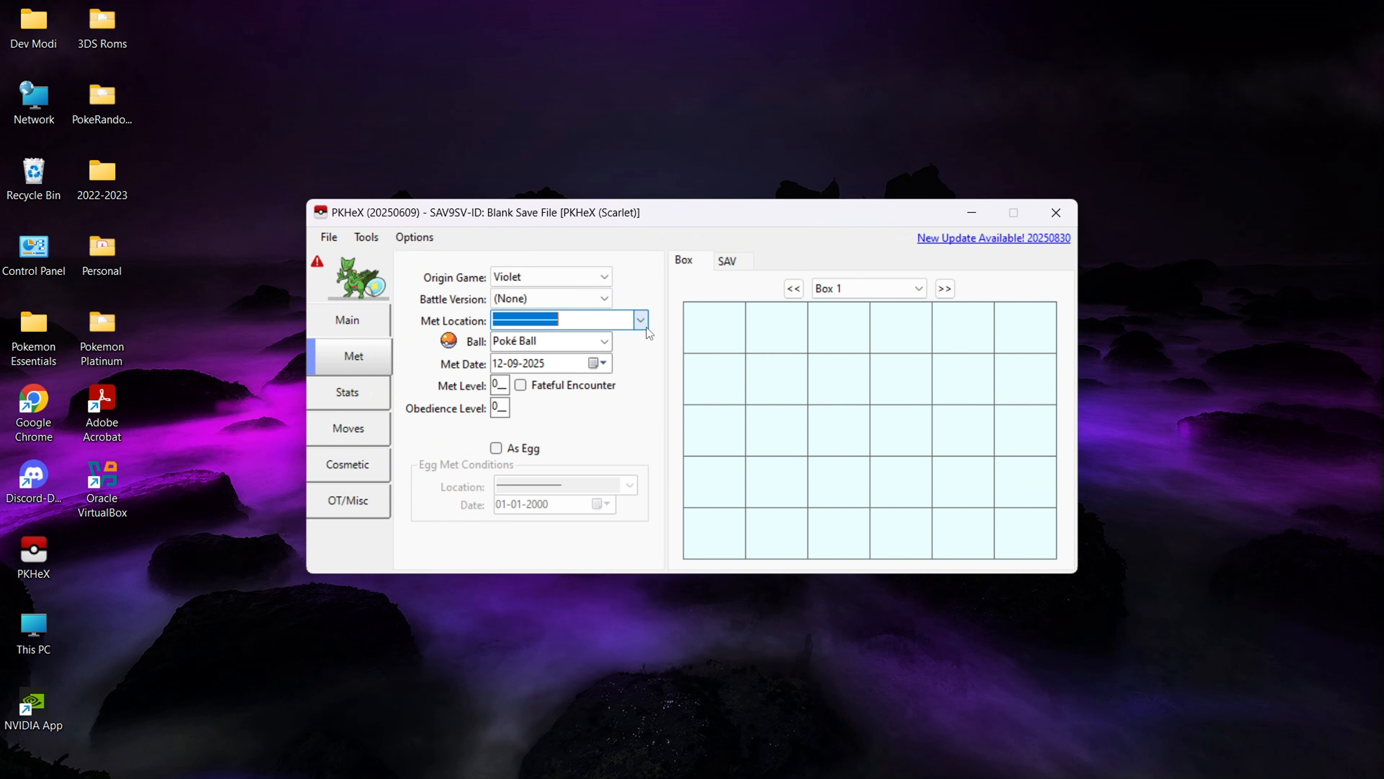
- Set the ball Sceptile was caught in to Cherish Ball
click(603, 342)
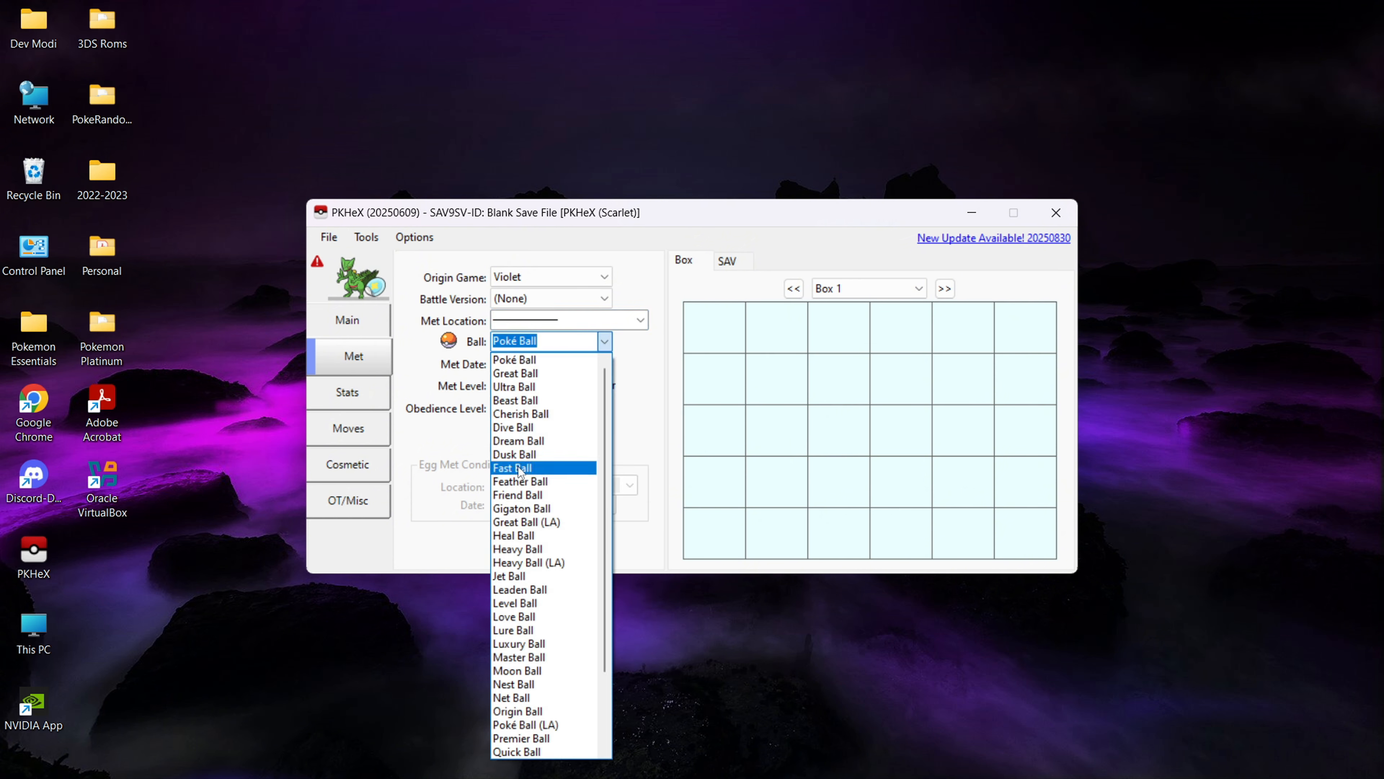
click(537, 414)
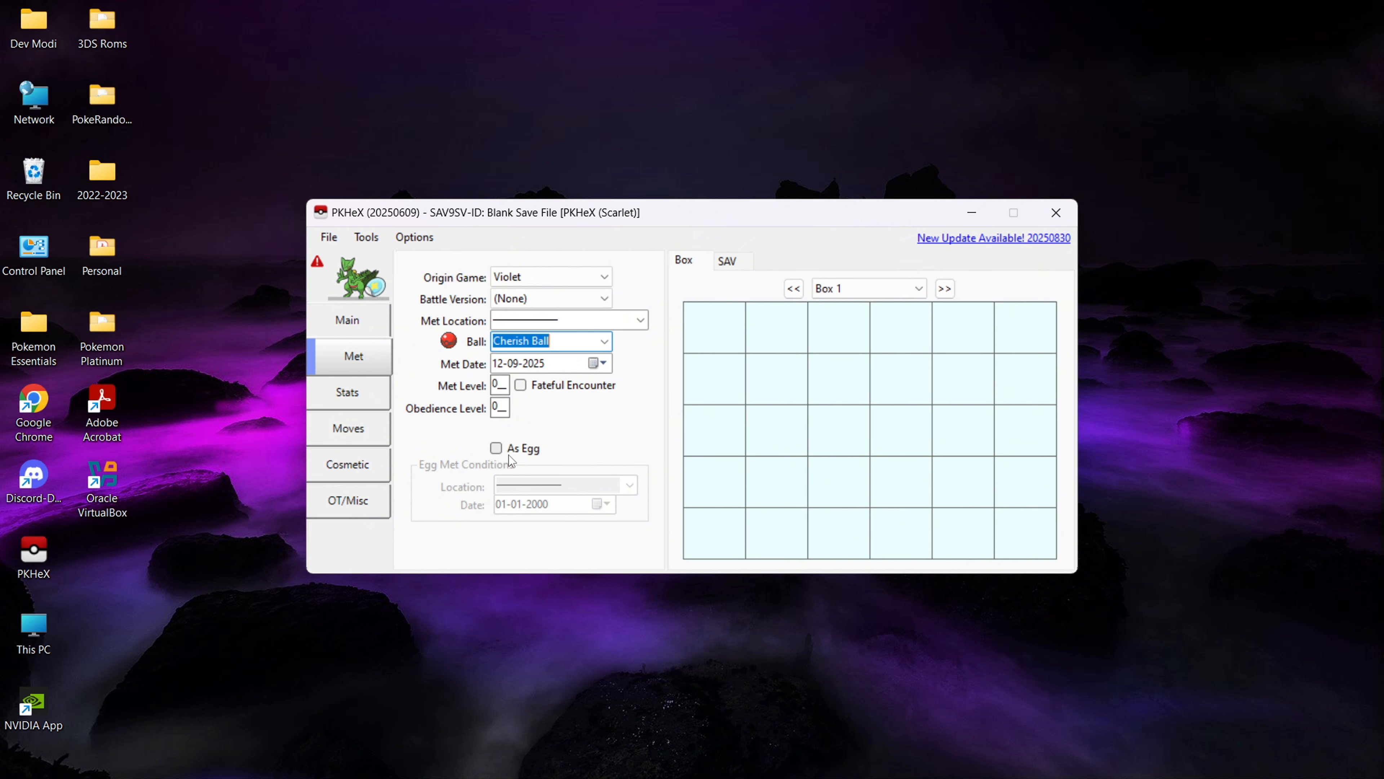
- Set Sceptile's Special Attack IV to 31 and its original Tera type to Flying
click(374, 403)
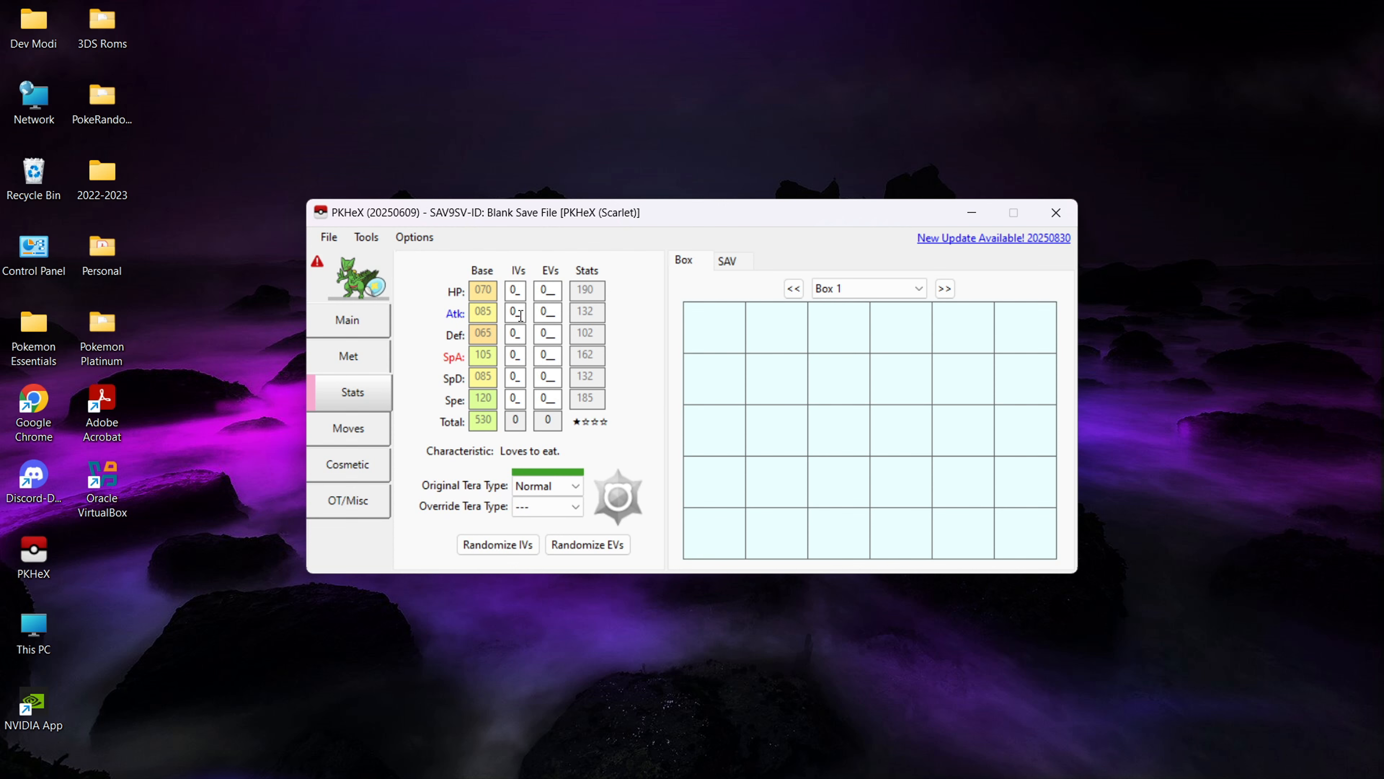
click(521, 359)
key(BackSpace)
text(31)
click(576, 487)
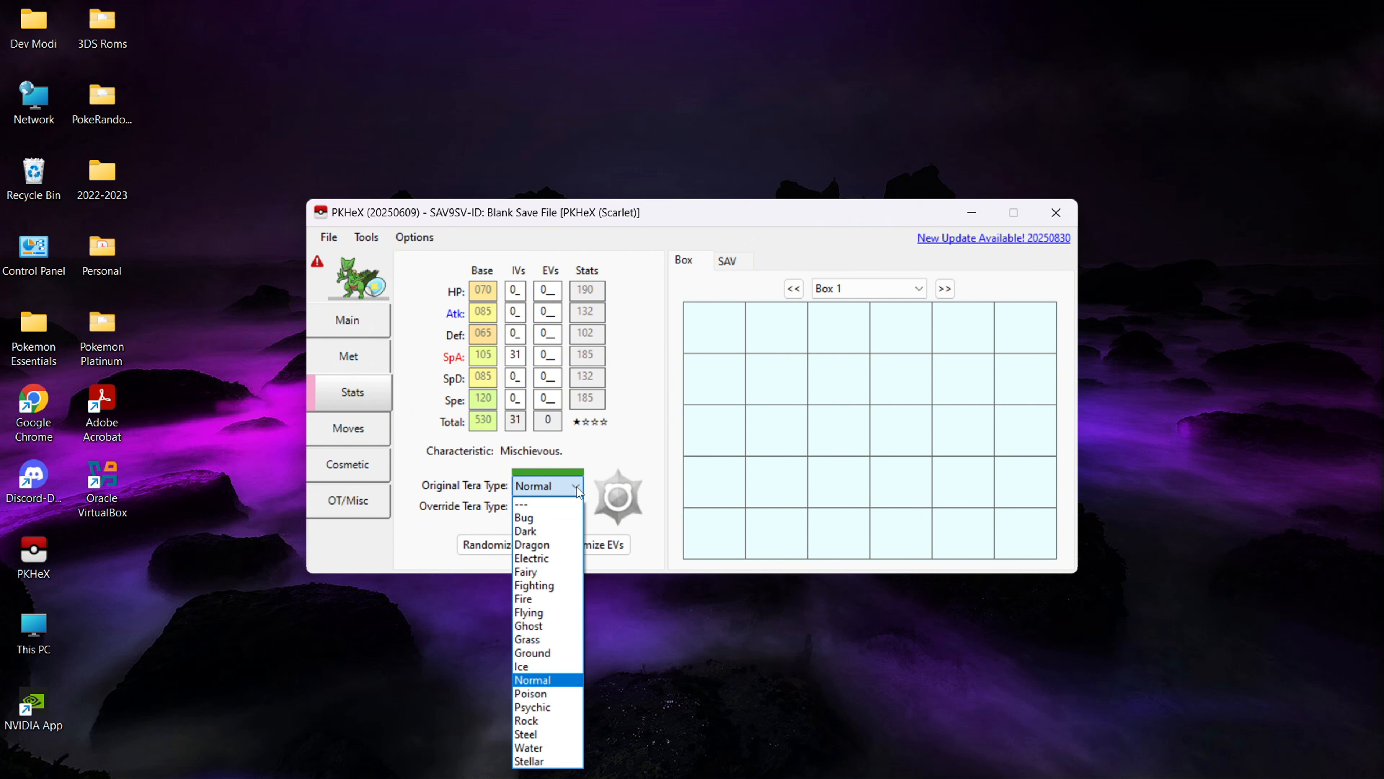
click(548, 608)
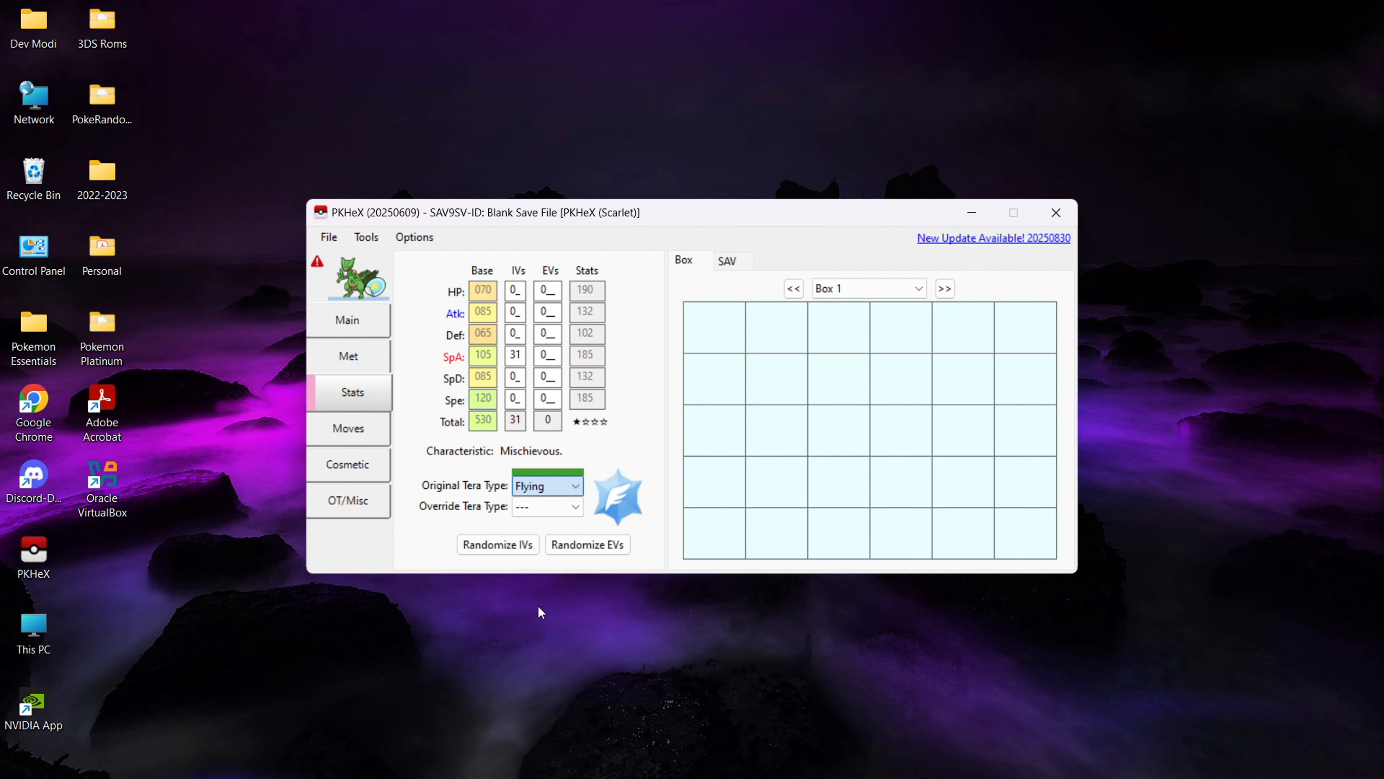
- Set Sceptile's four current moves, in order, to Quick Attack, Bullet Seed, Dragon Claw and Absorb
click(352, 436)
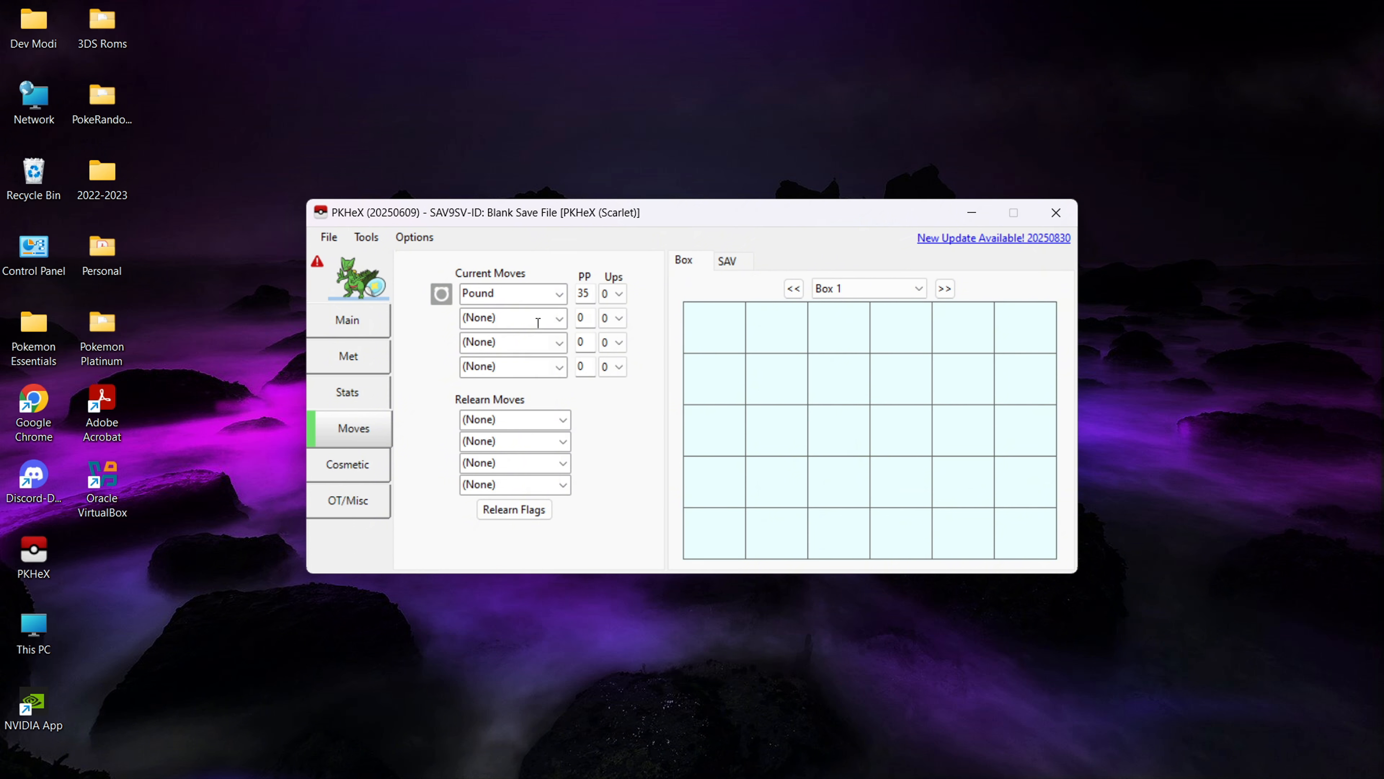
click(560, 295)
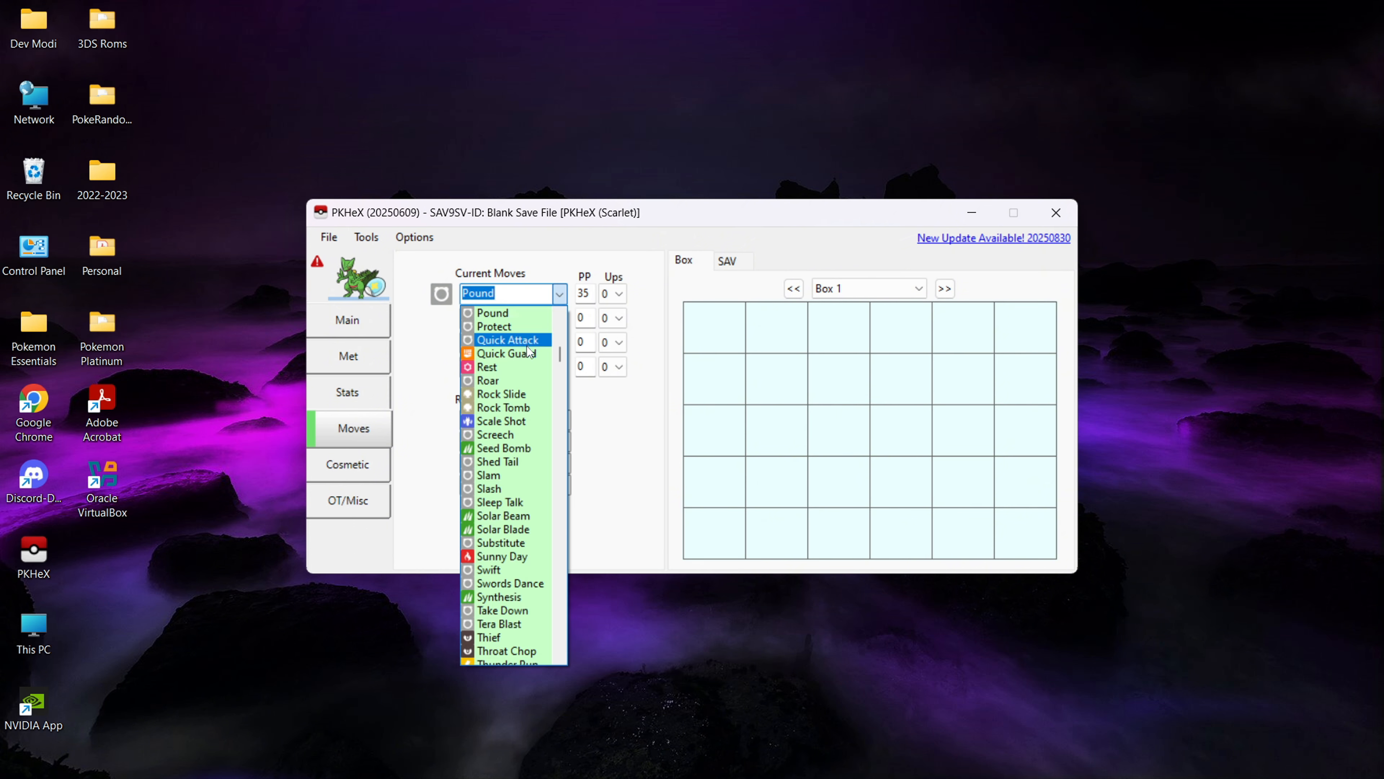
click(527, 342)
click(562, 323)
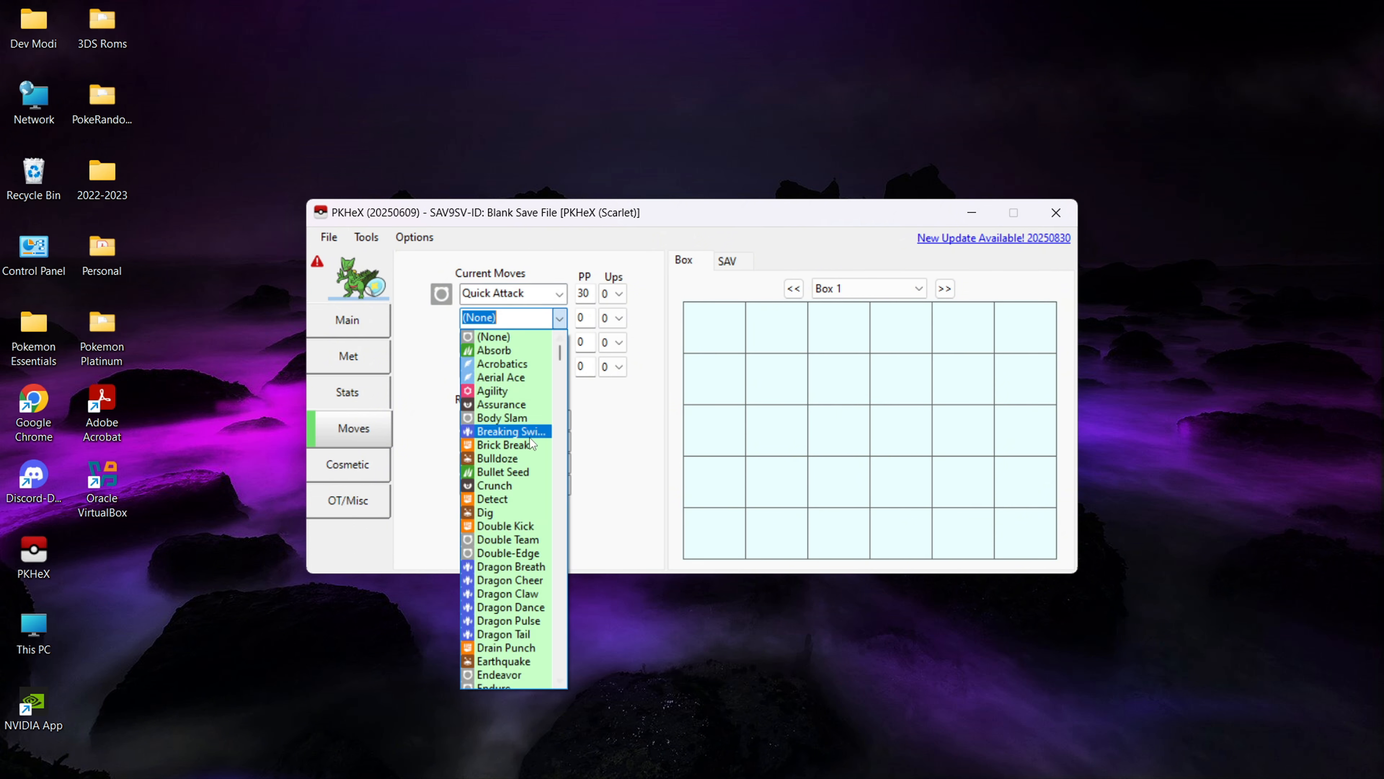
click(517, 470)
click(559, 342)
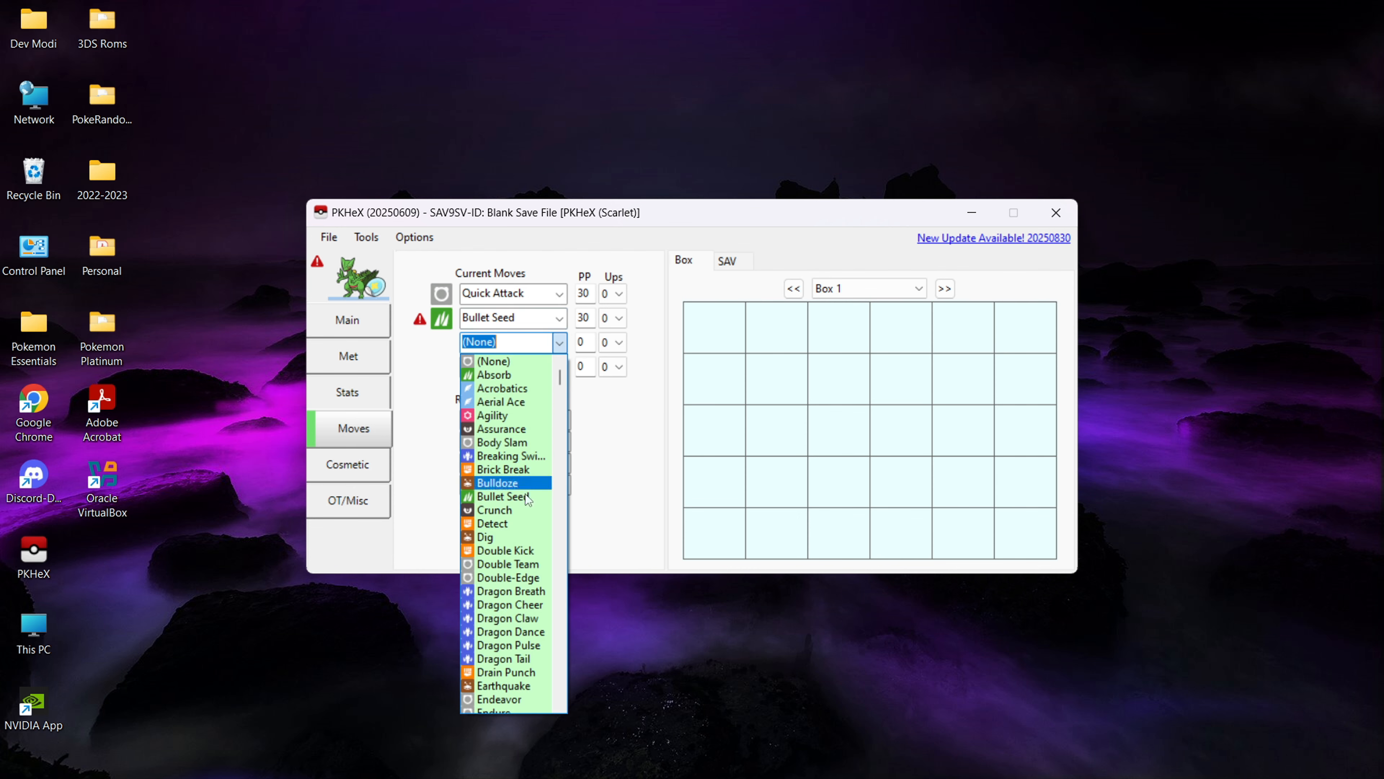
click(507, 617)
click(559, 366)
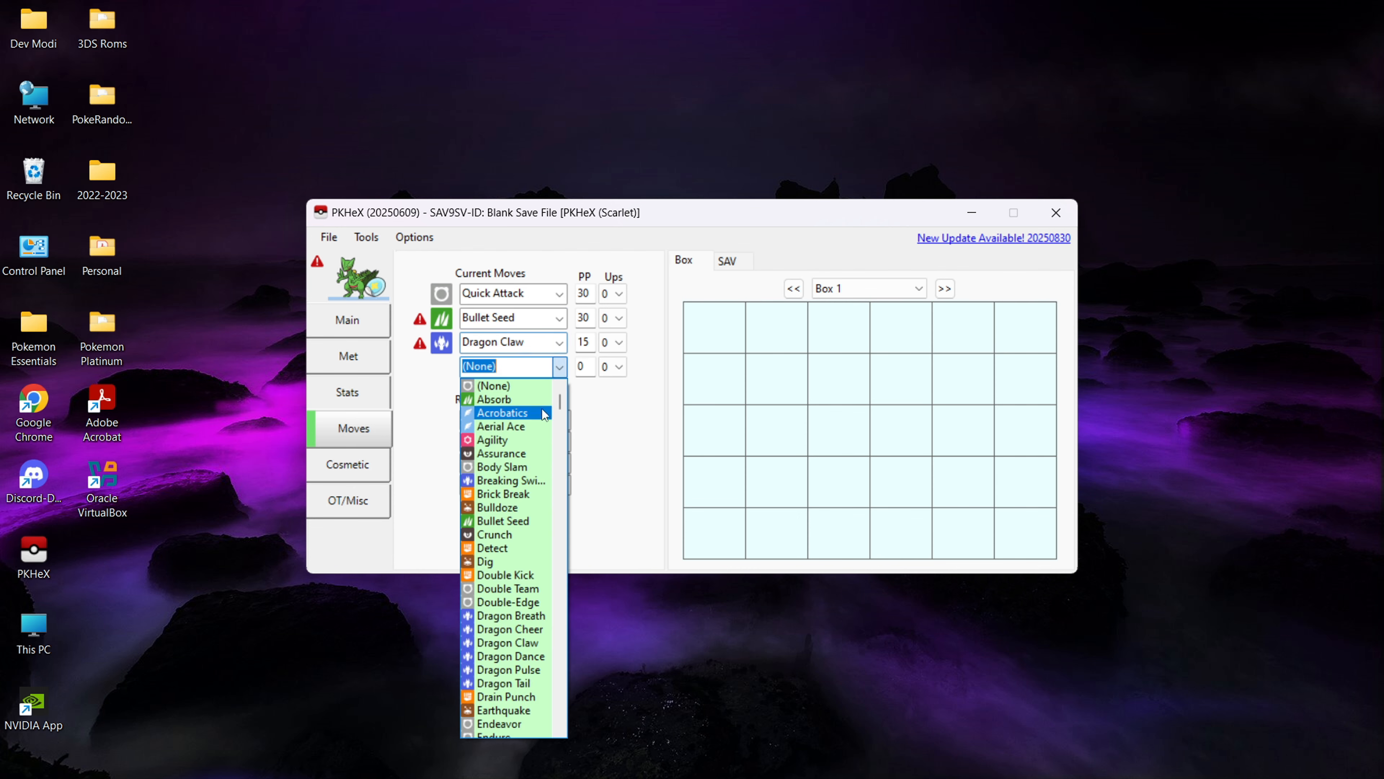
click(520, 401)
click(559, 342)
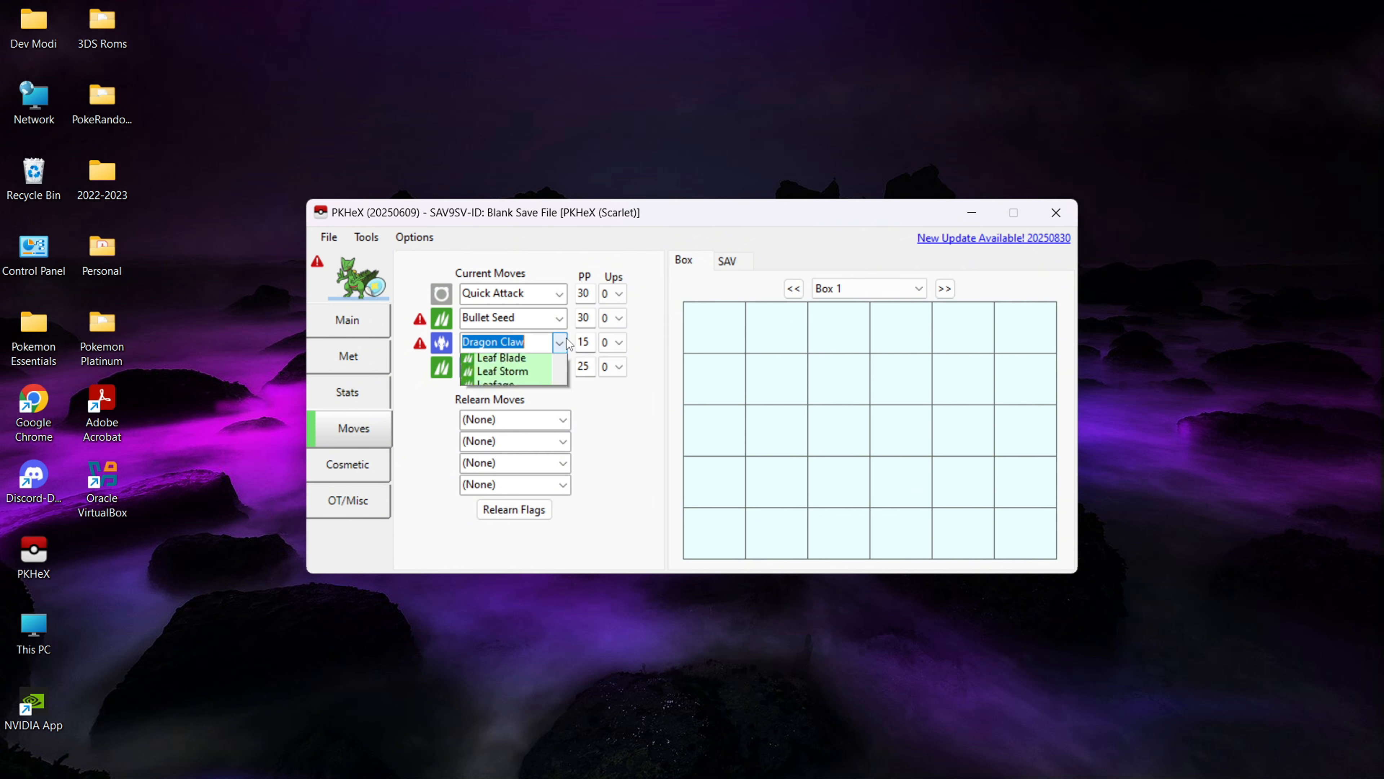
click(549, 360)
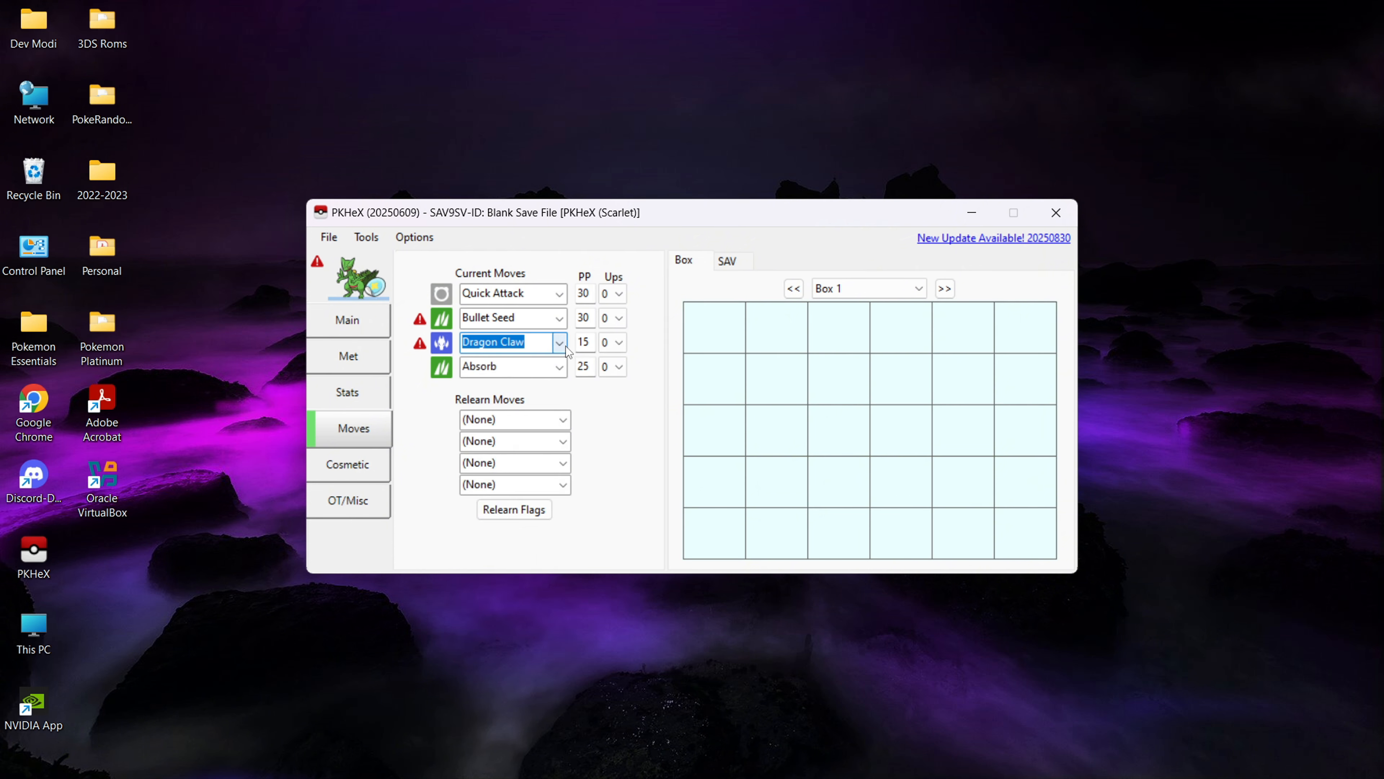
click(561, 344)
click(602, 423)
- Replace the flagged second and third current moves with Detect and Energy Ball
click(561, 322)
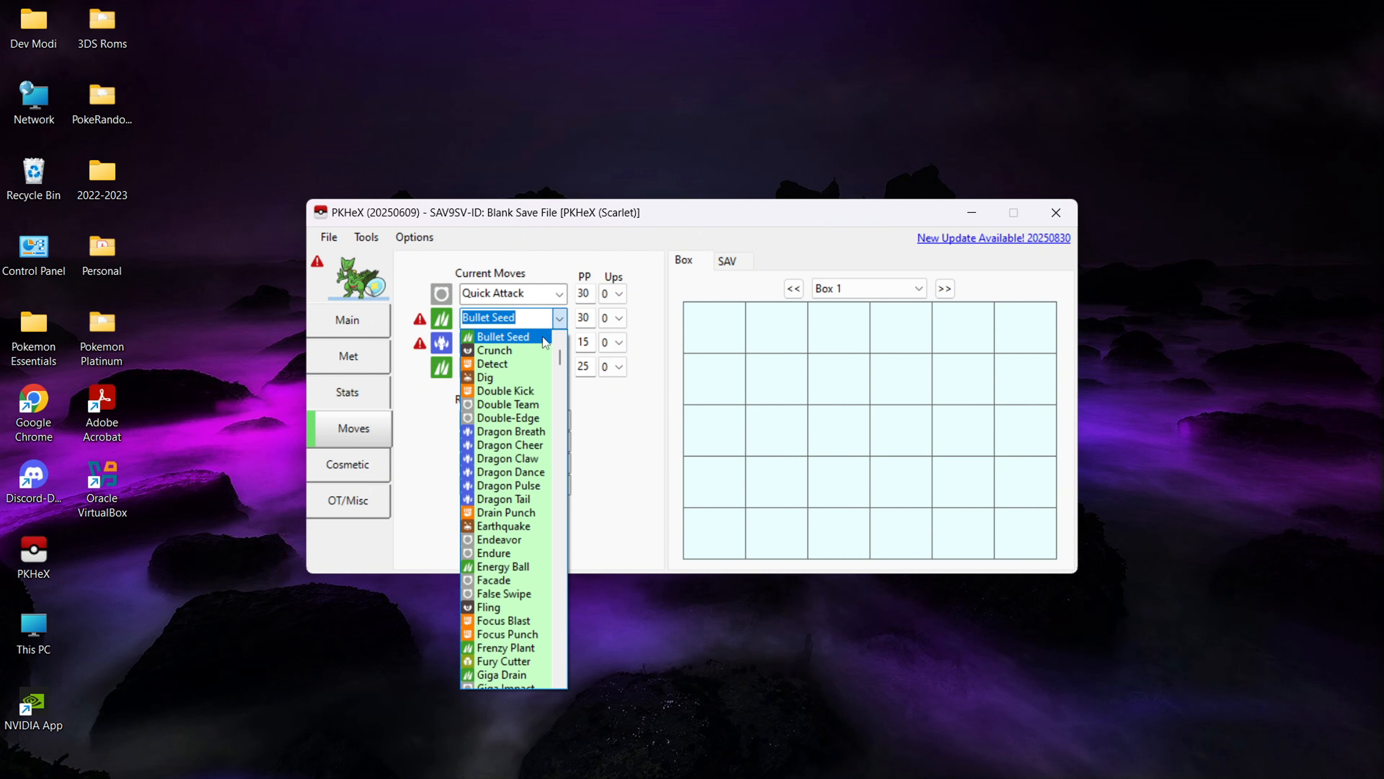
click(519, 364)
click(560, 342)
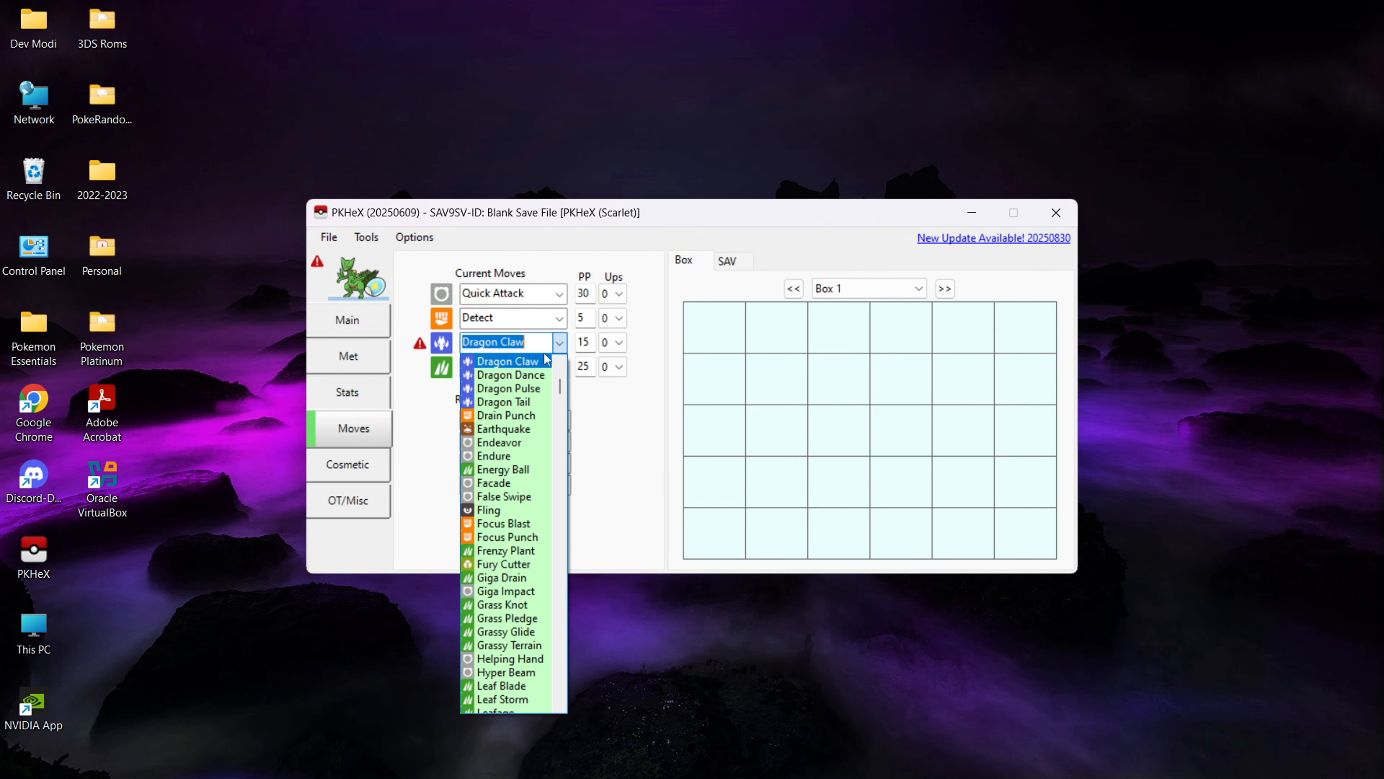
click(522, 472)
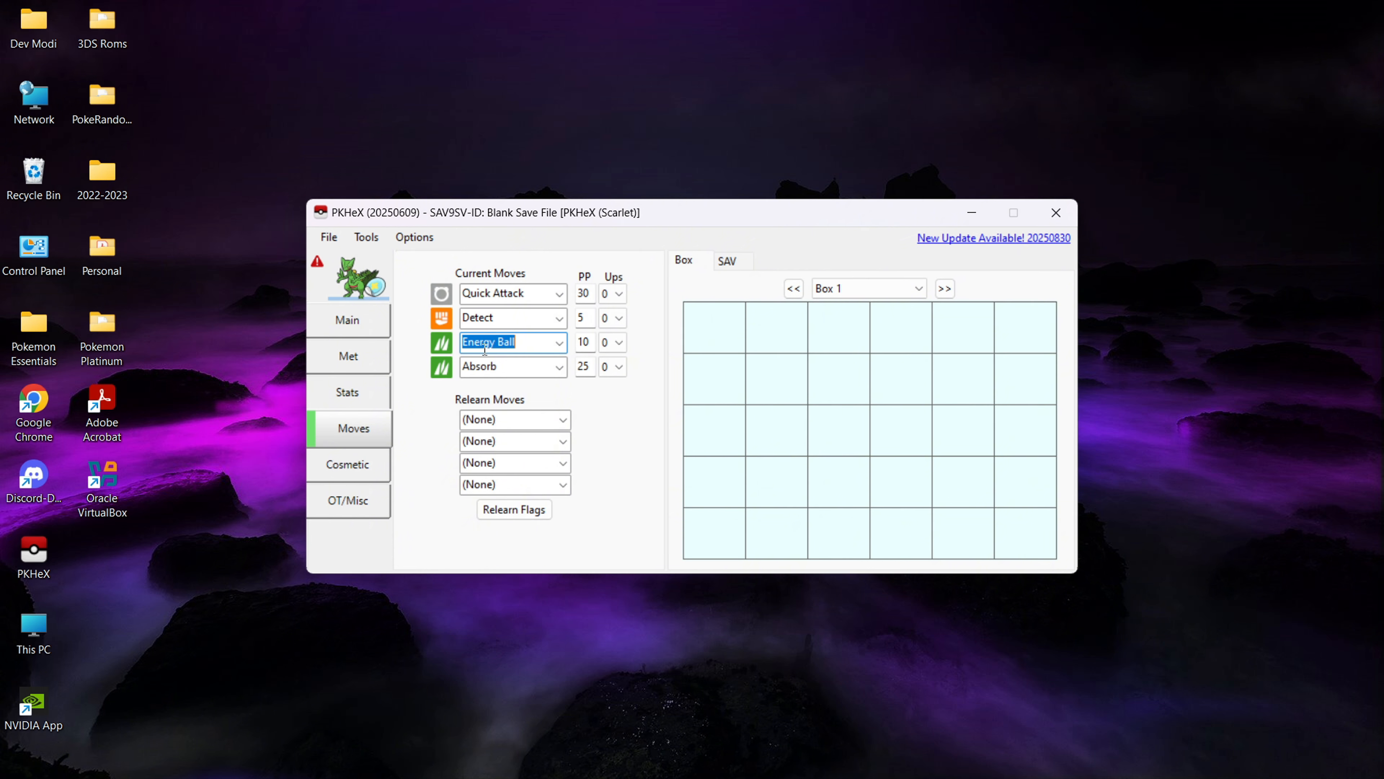
click(569, 427)
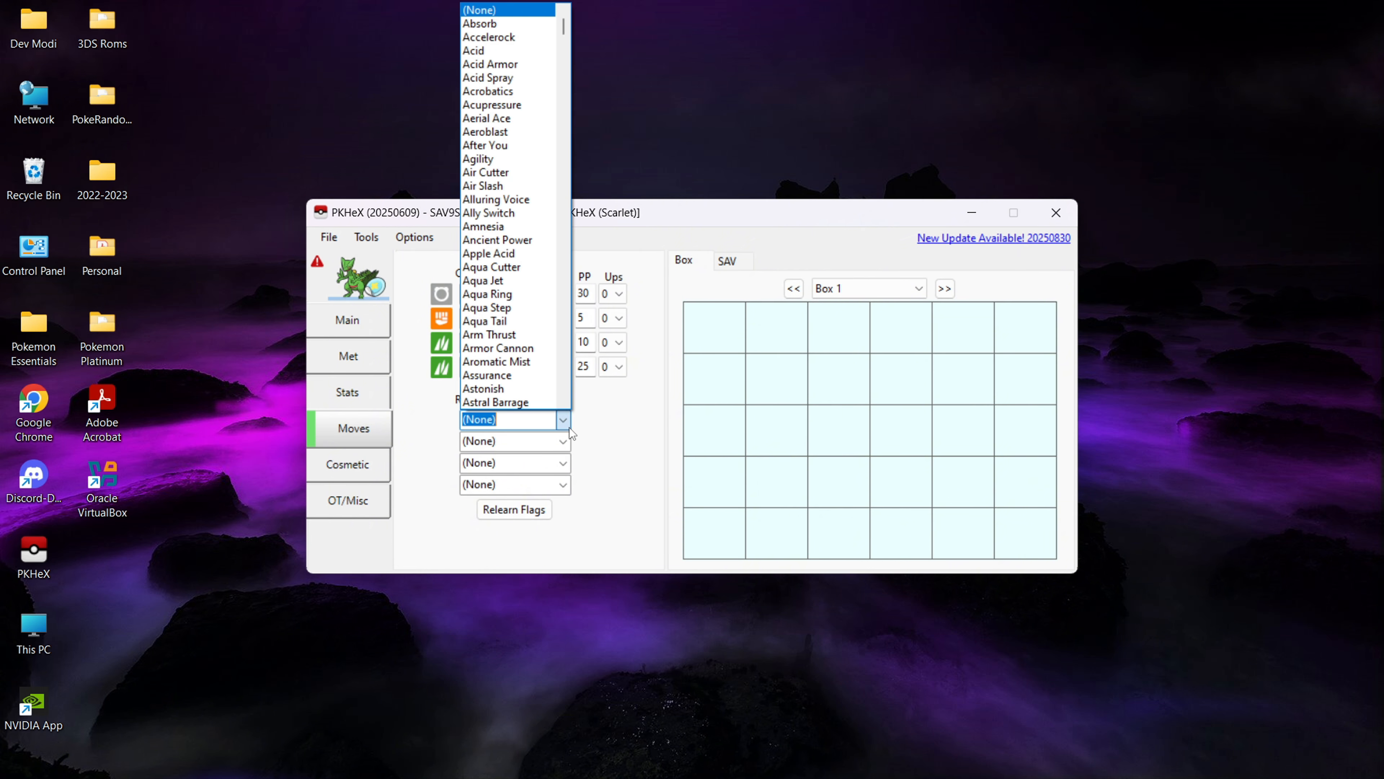
click(569, 428)
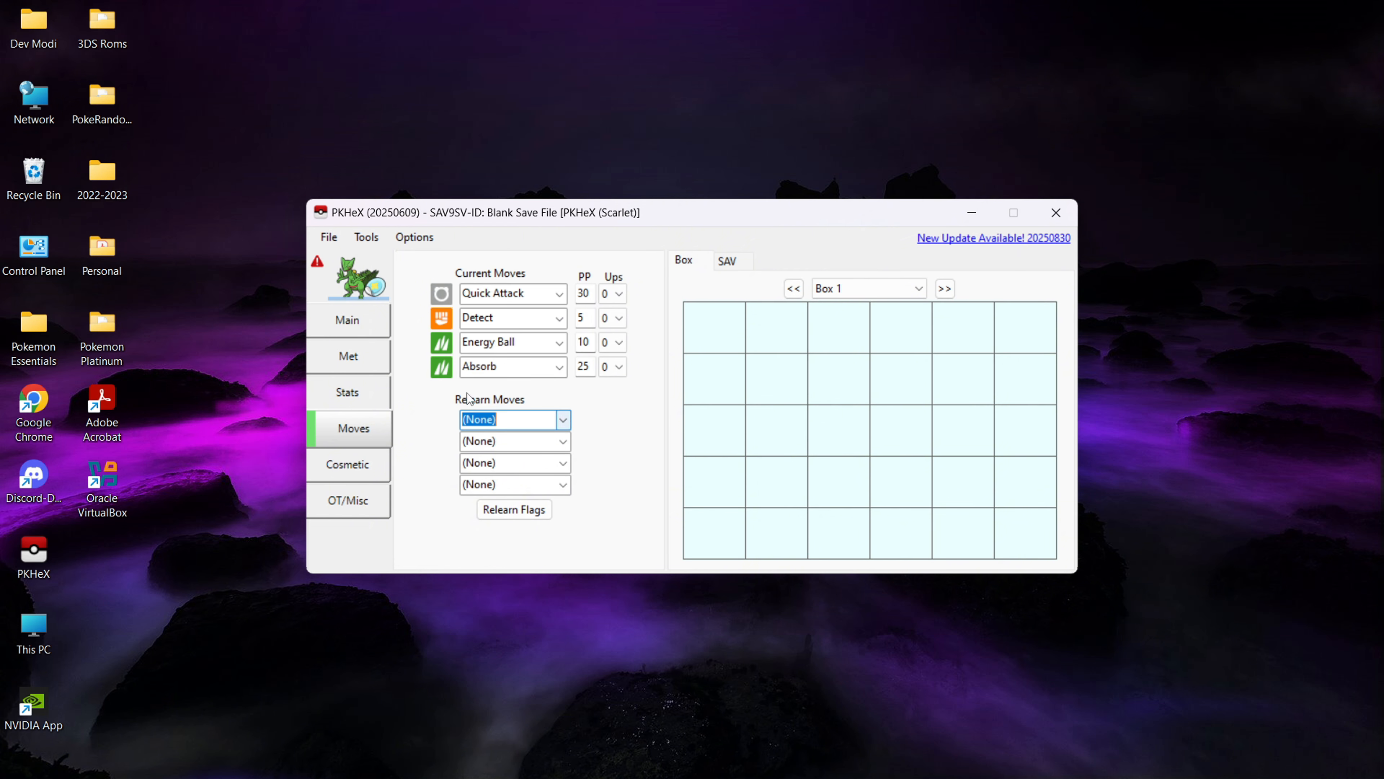
click(353, 469)
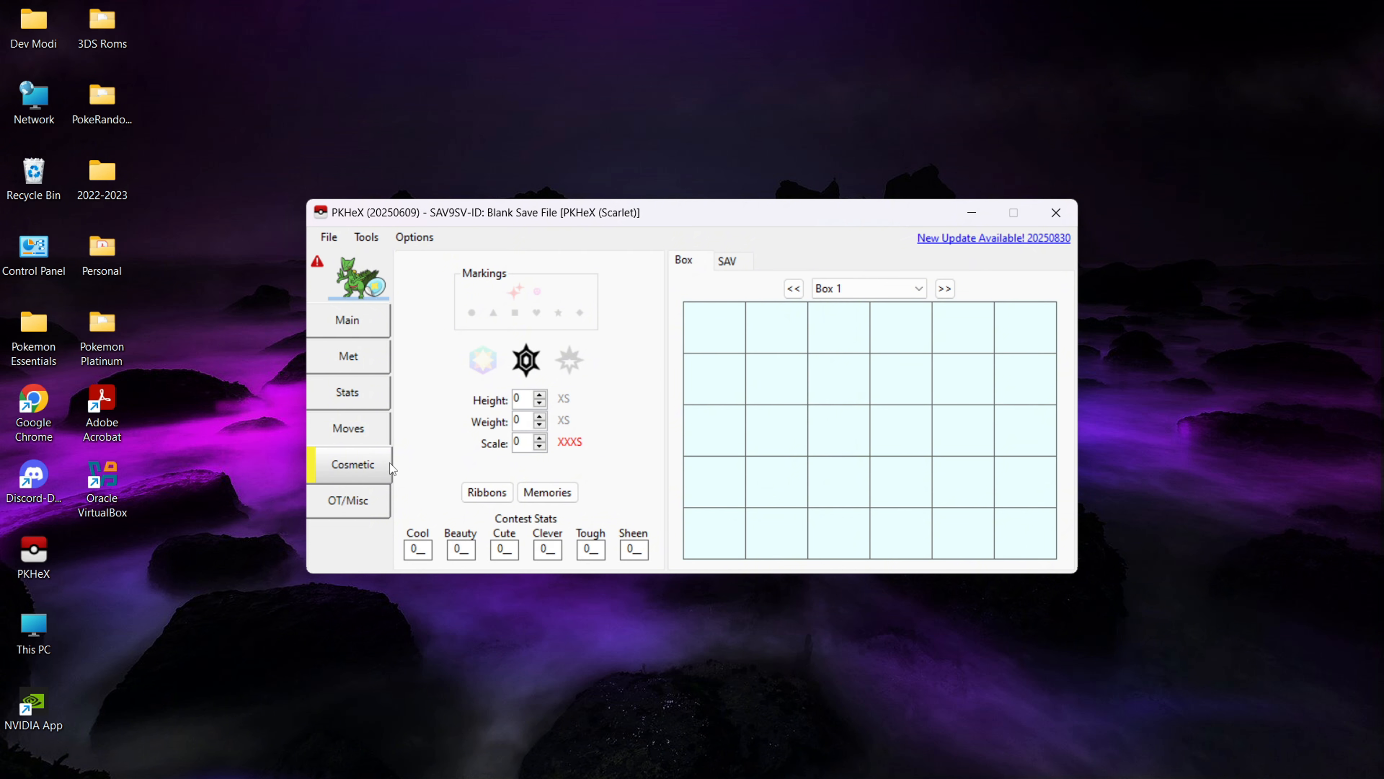
- Review Sceptile's original trainer details and the language choices for its latest handler
click(368, 497)
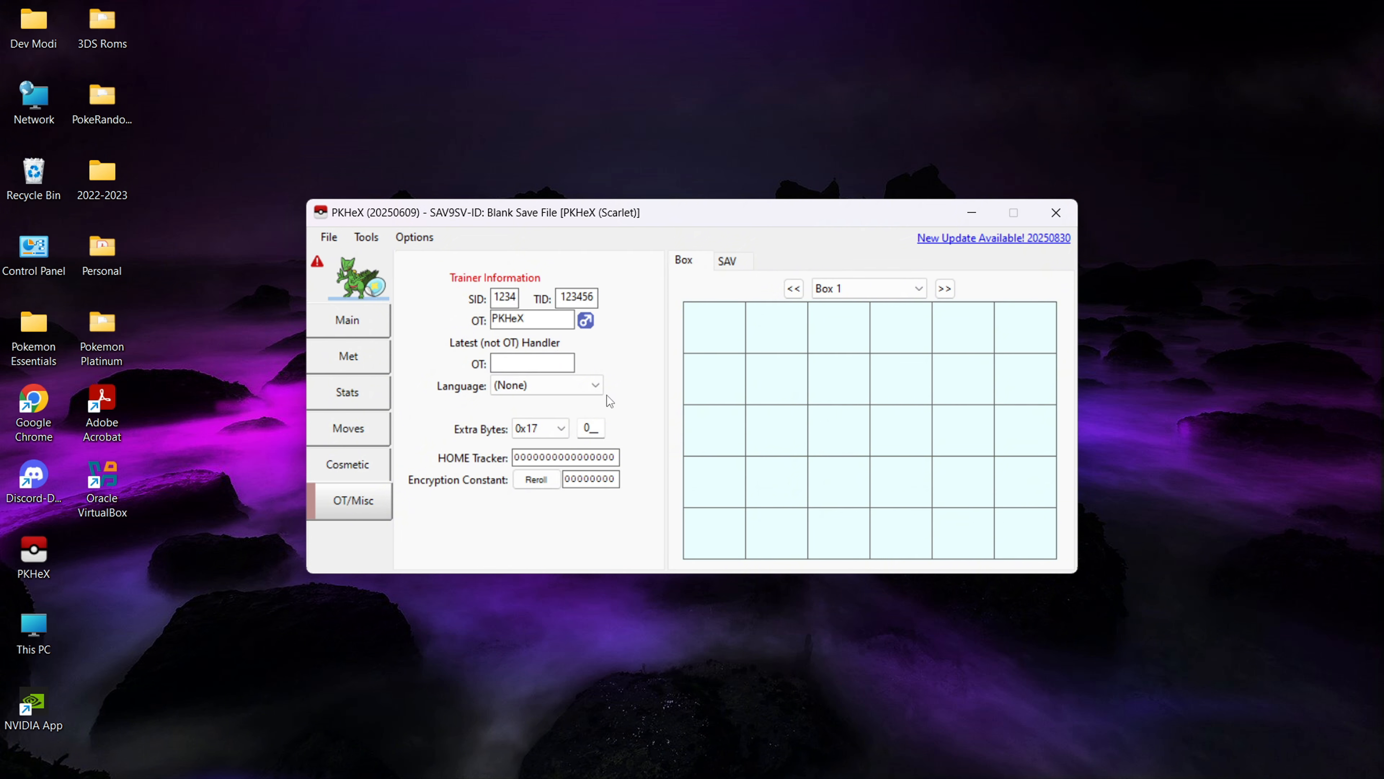
click(597, 389)
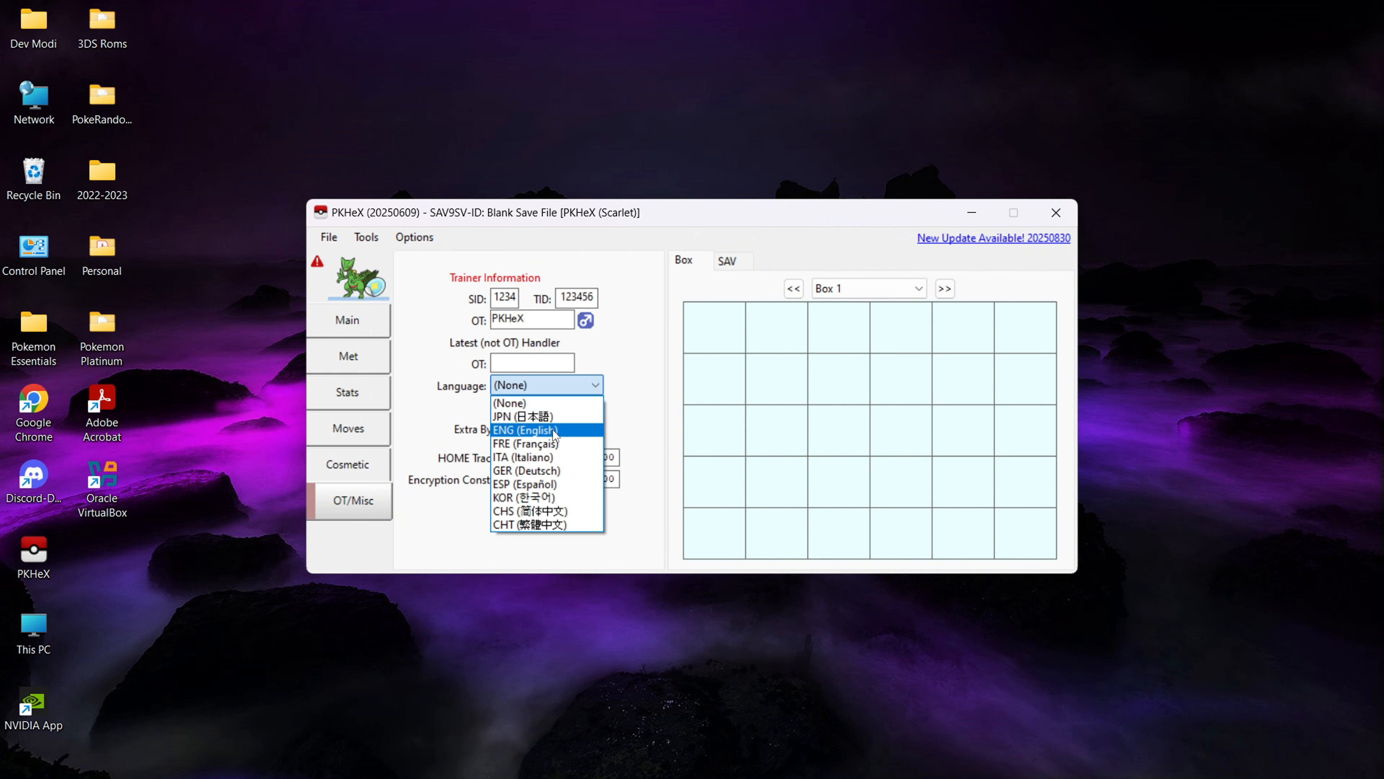
click(429, 393)
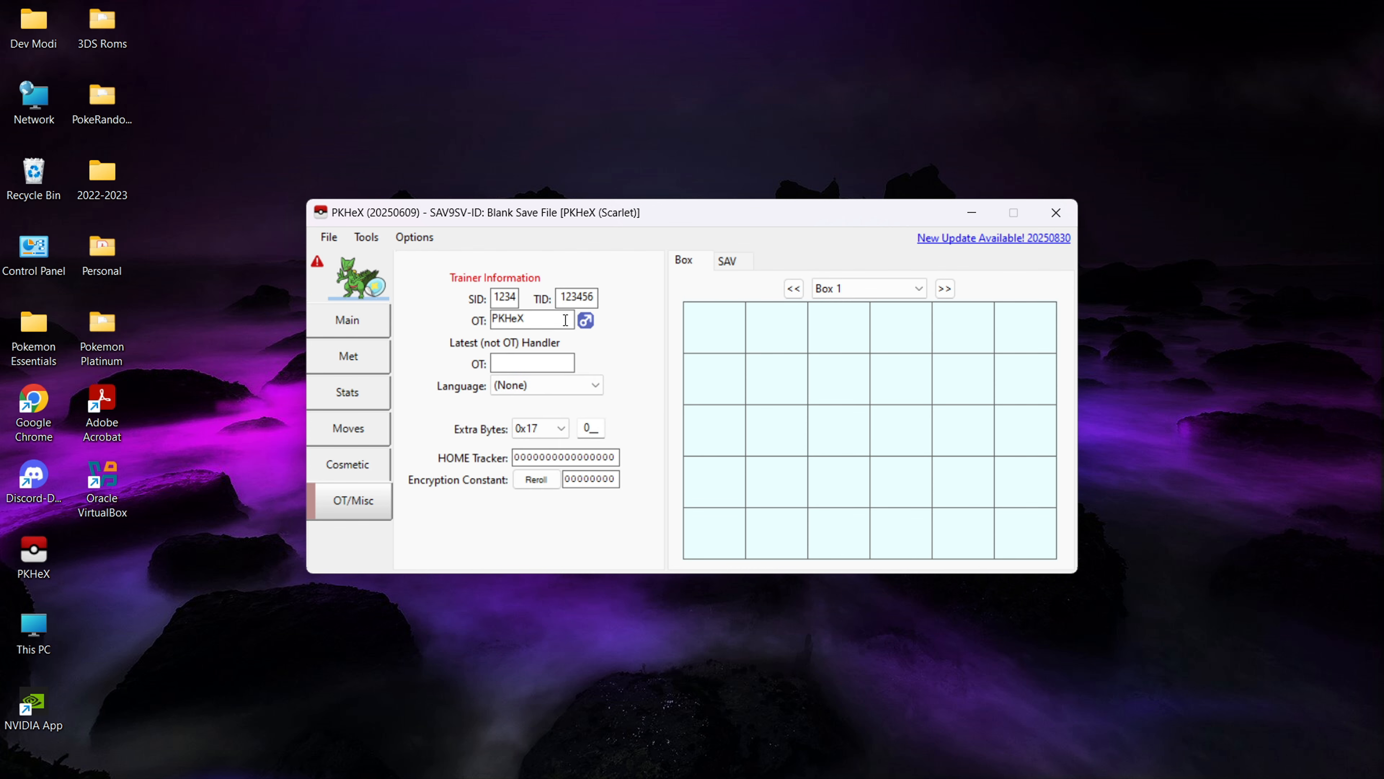
- Run a legality check on the edited Sceptile and dismiss the report
right_click(359, 272)
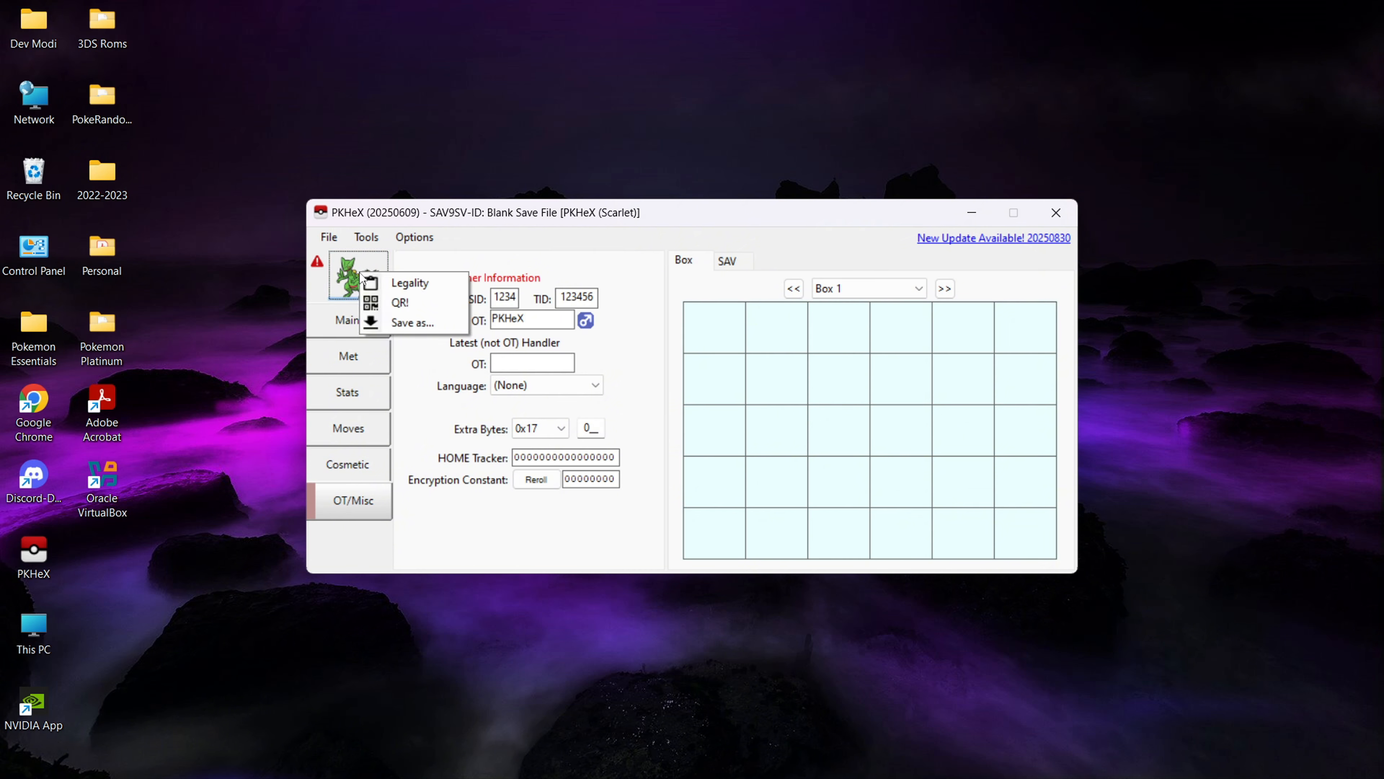
click(381, 285)
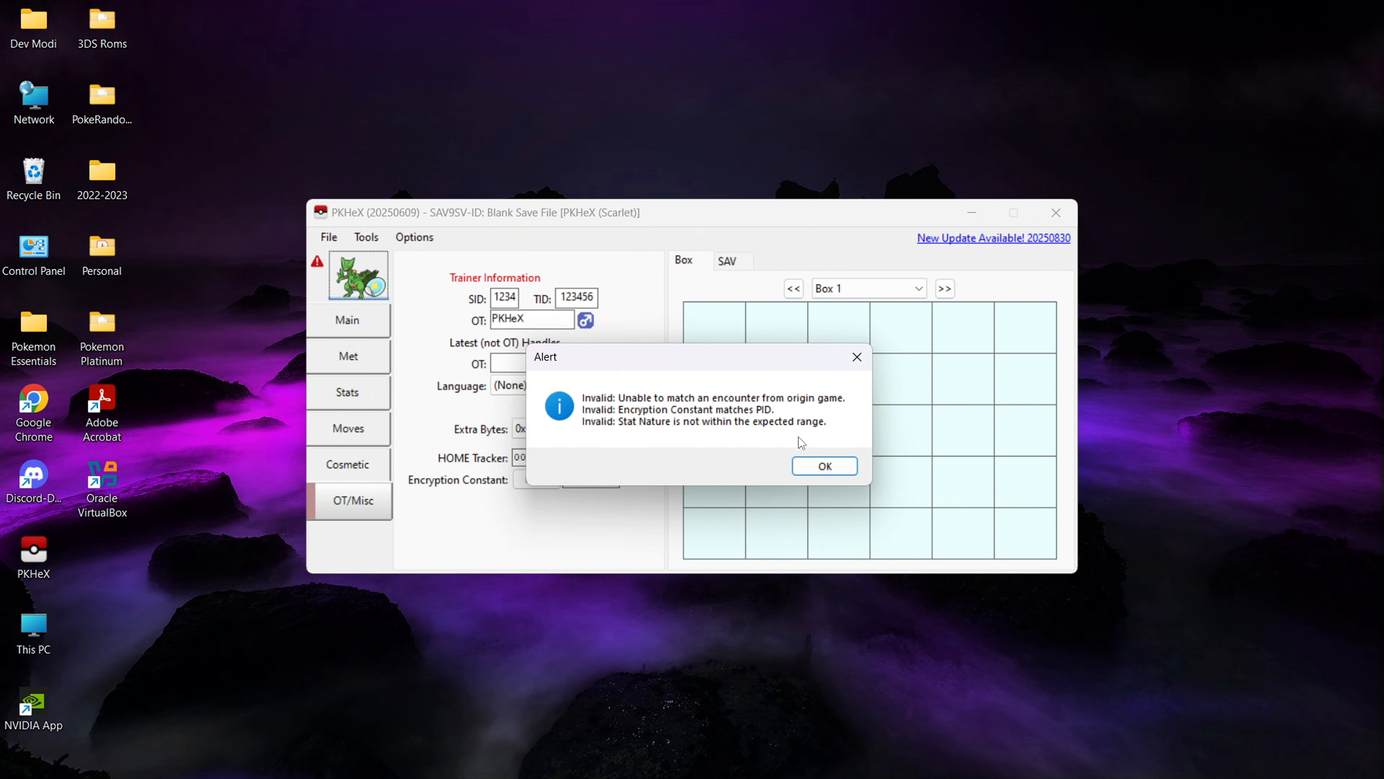
click(817, 467)
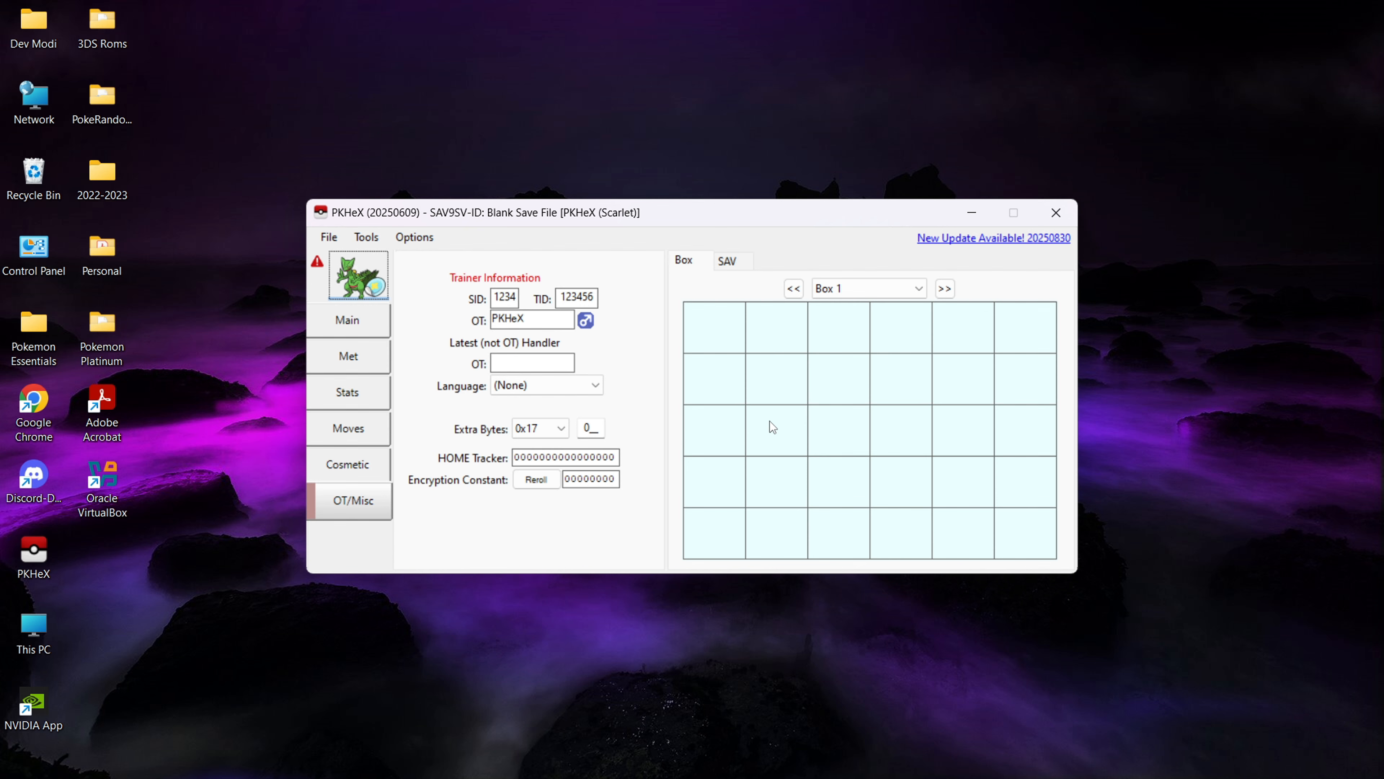
- Place the edited Sceptile in the first slot of Box 1 and look through the list of other boxes
drag(358, 275, 722, 331)
click(919, 289)
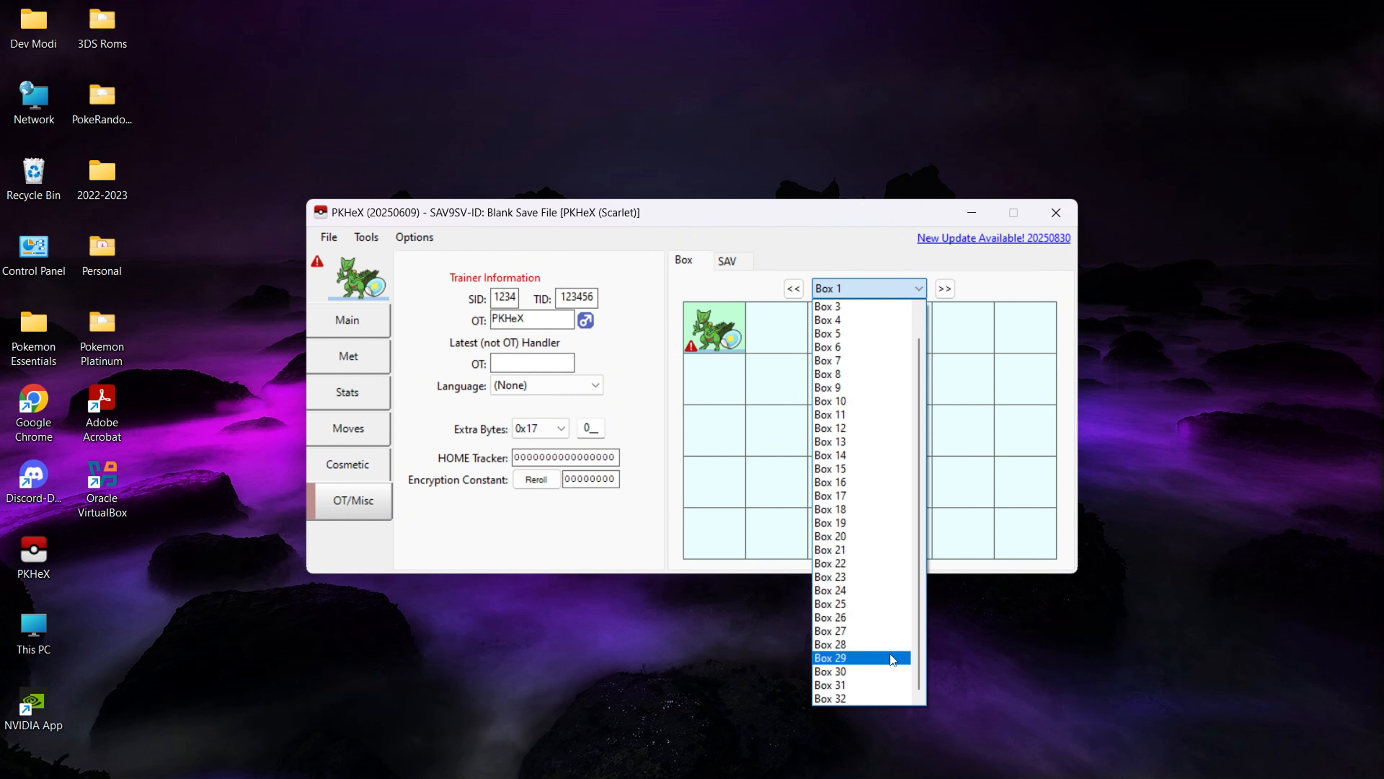
scroll(890, 654, down, 1)
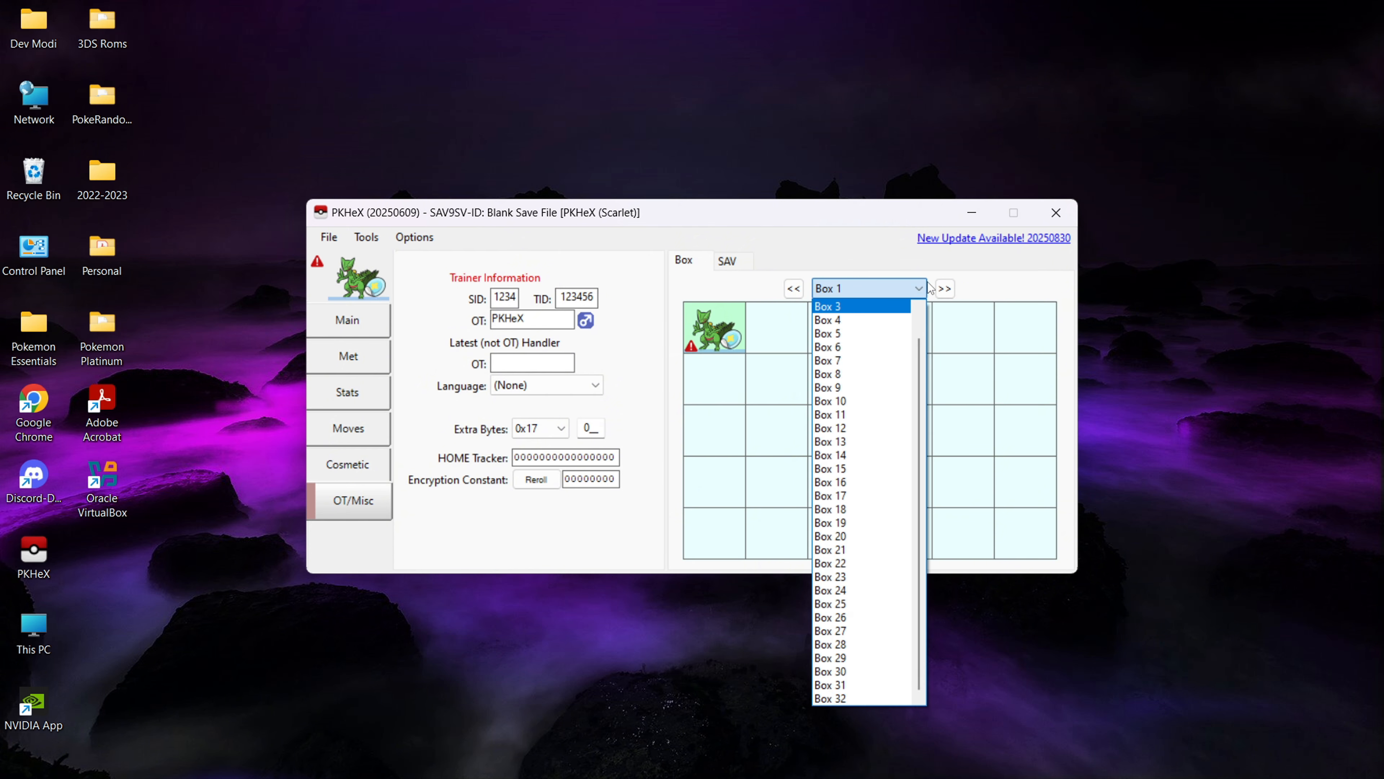
click(997, 273)
click(329, 236)
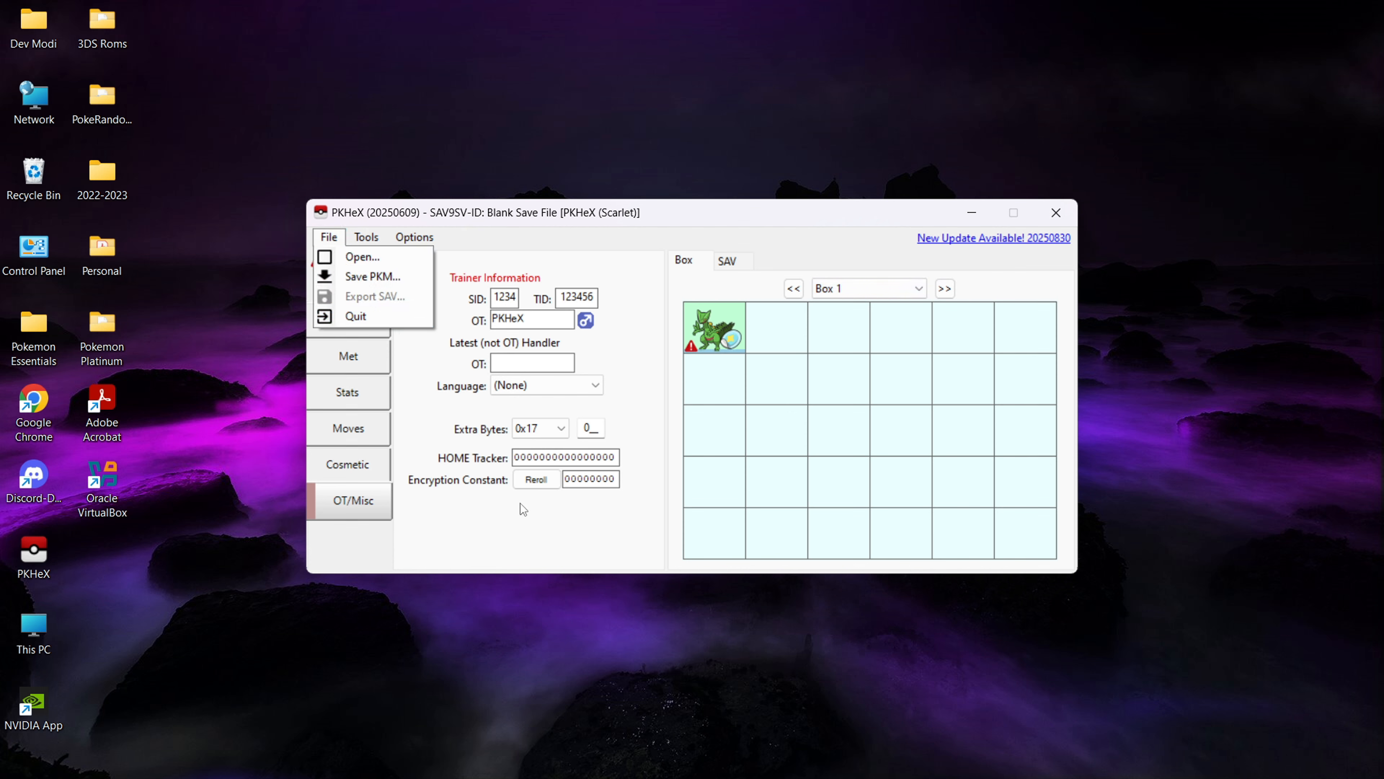
click(561, 655)
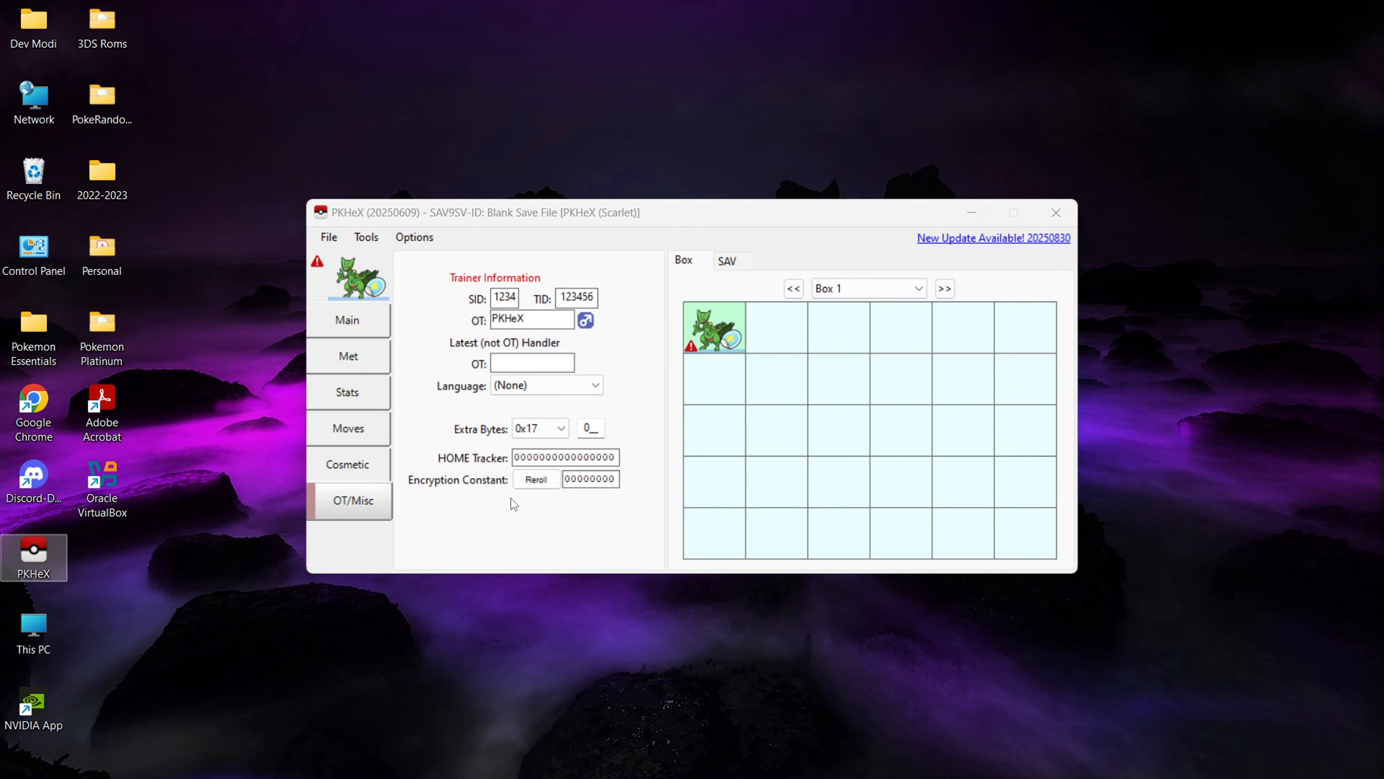
click(607, 248)
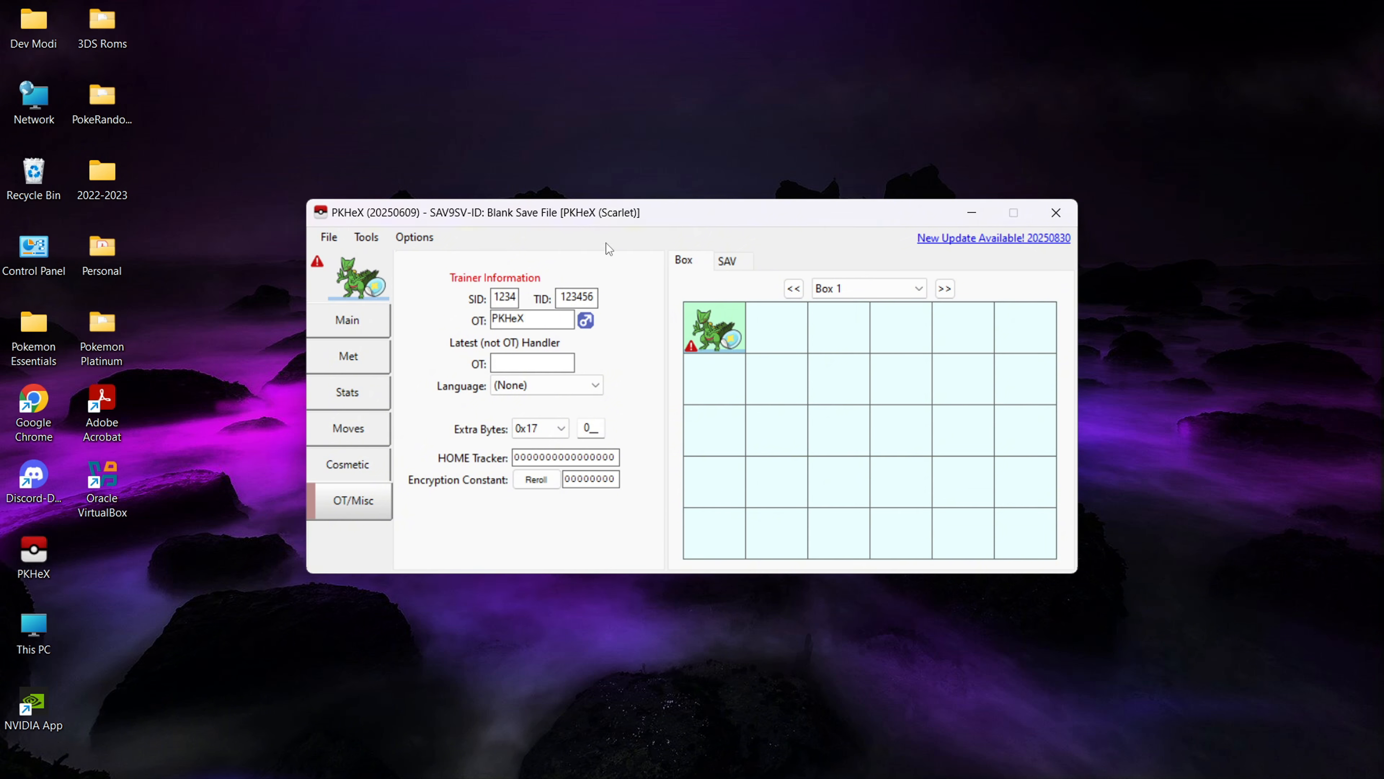